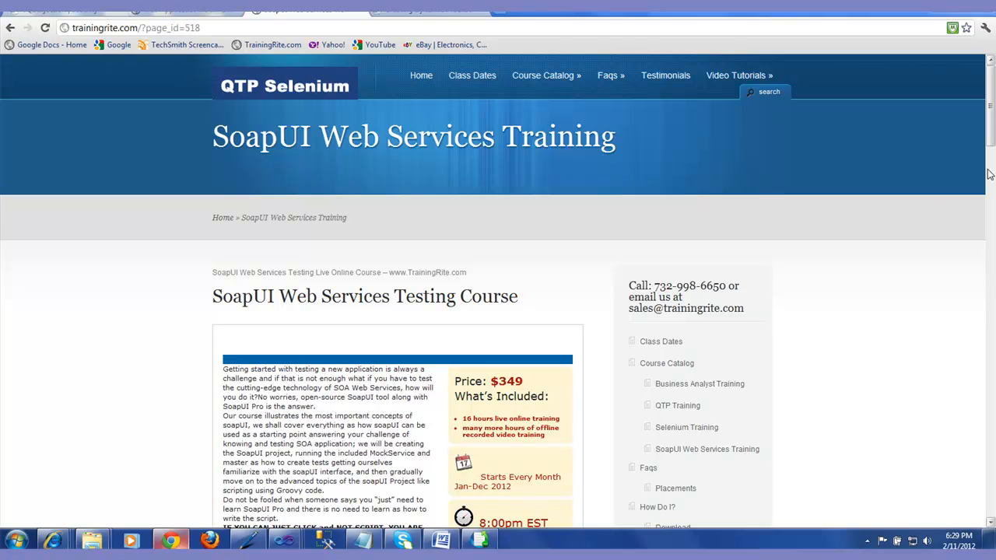
Review the SoapUI course's "What you'll learn" topics, highlight Creating Mock Services, and minimize the browser
left_click_drag(992, 136, 992, 253)
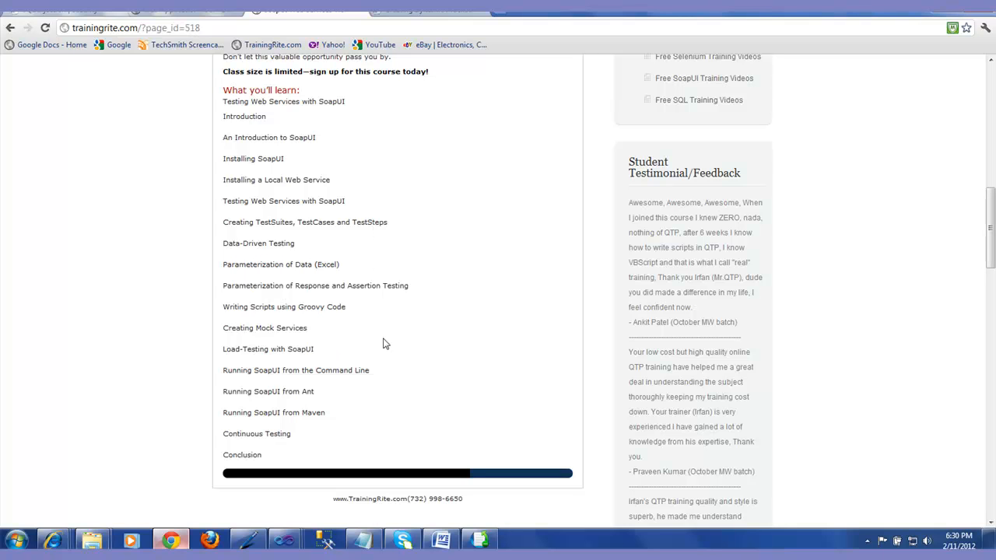
left_click_drag(308, 327, 224, 328)
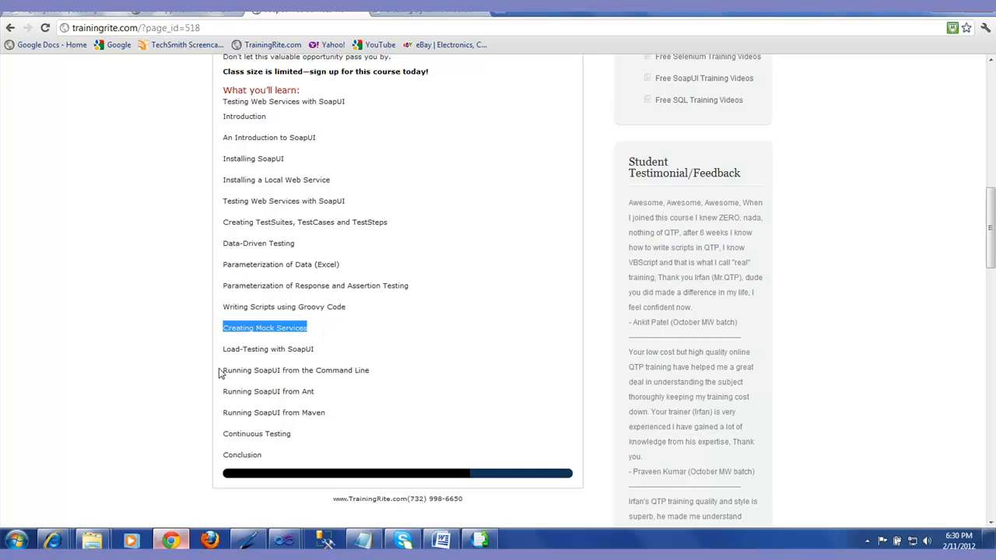
left_click(936, 13)
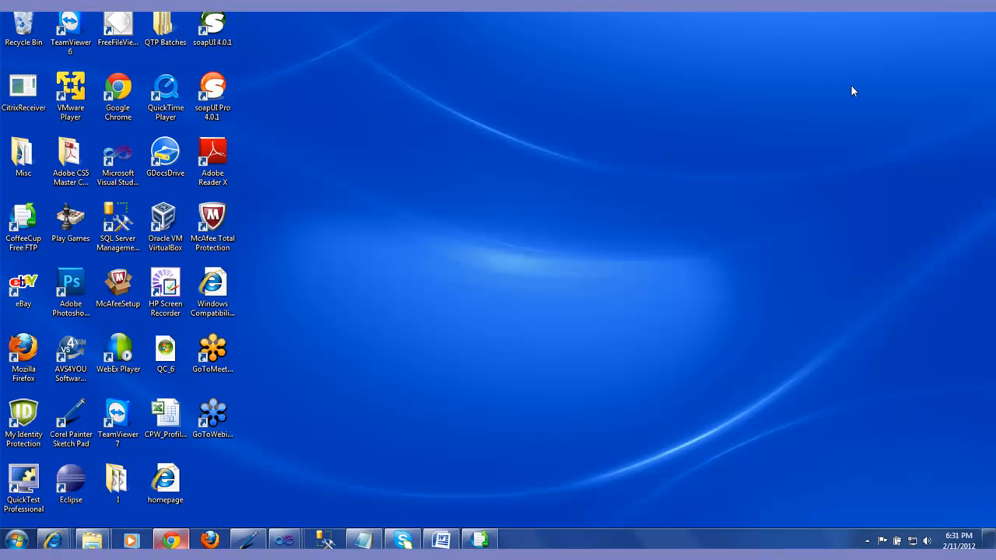
Launch soapUI Pro 4.0.1 and start a new soapUI project in the SoapUIYouTubeDemos workspace
double_click(212, 89)
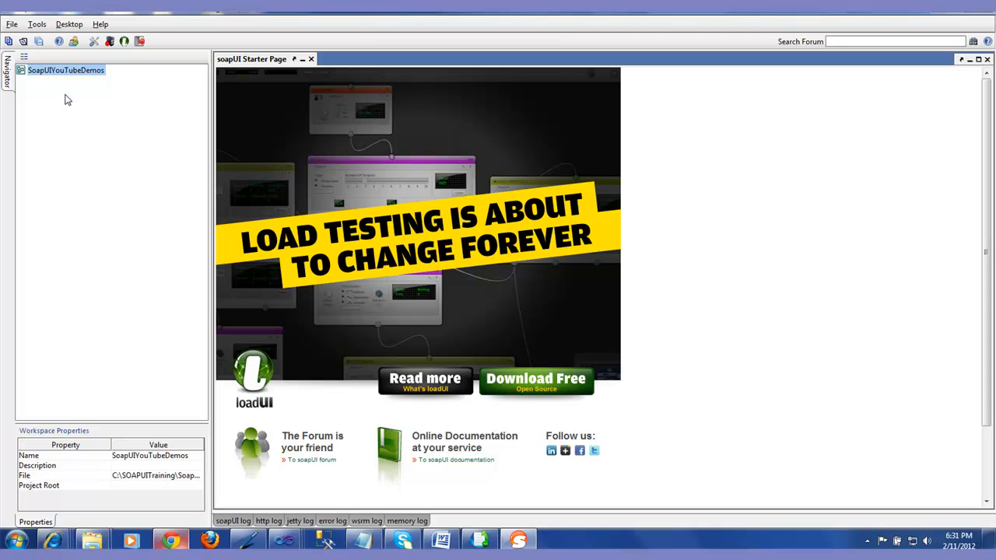
right_click(56, 74)
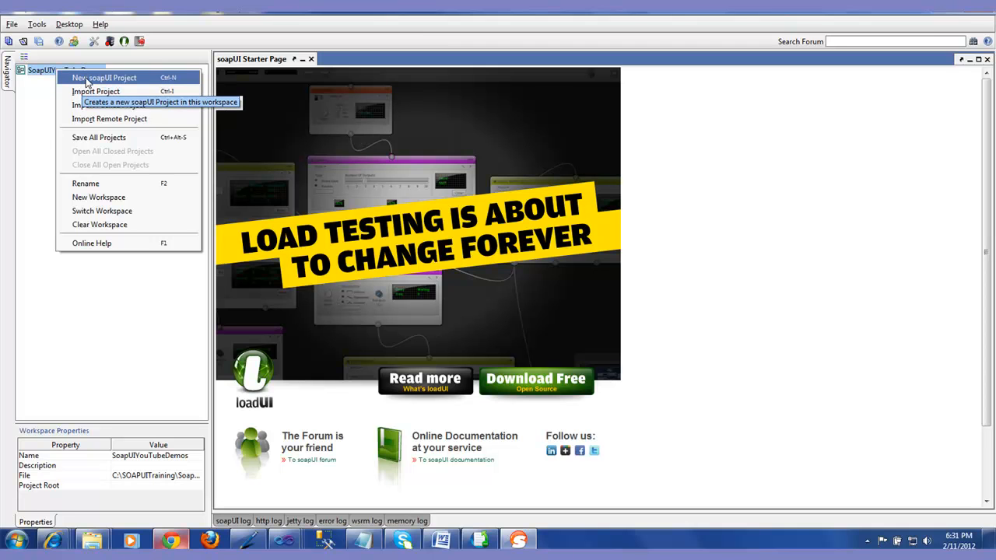
left_click(88, 78)
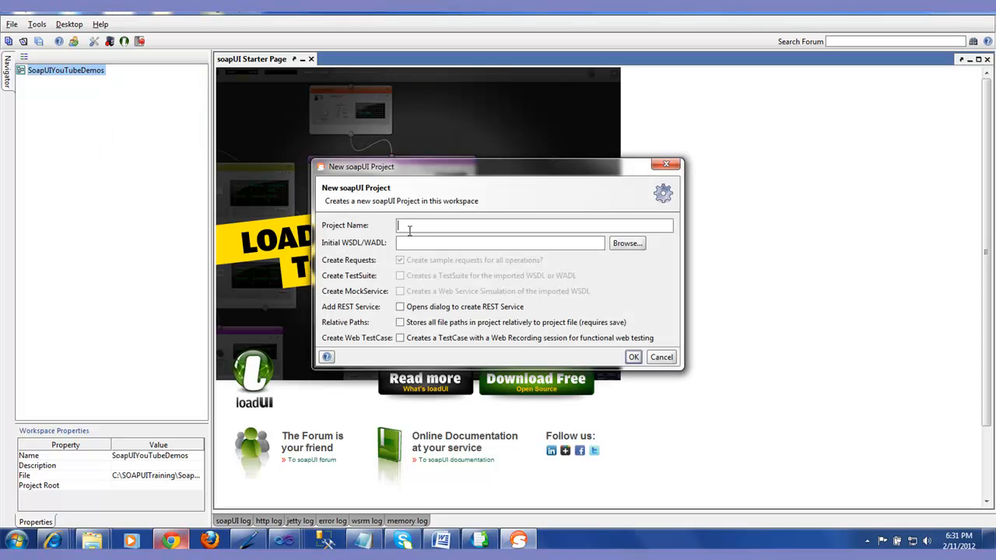
left_click(428, 244)
Open a blank Notepad document, paste the copied web service WSDL address into it, and maximize the window
left_click(25, 539)
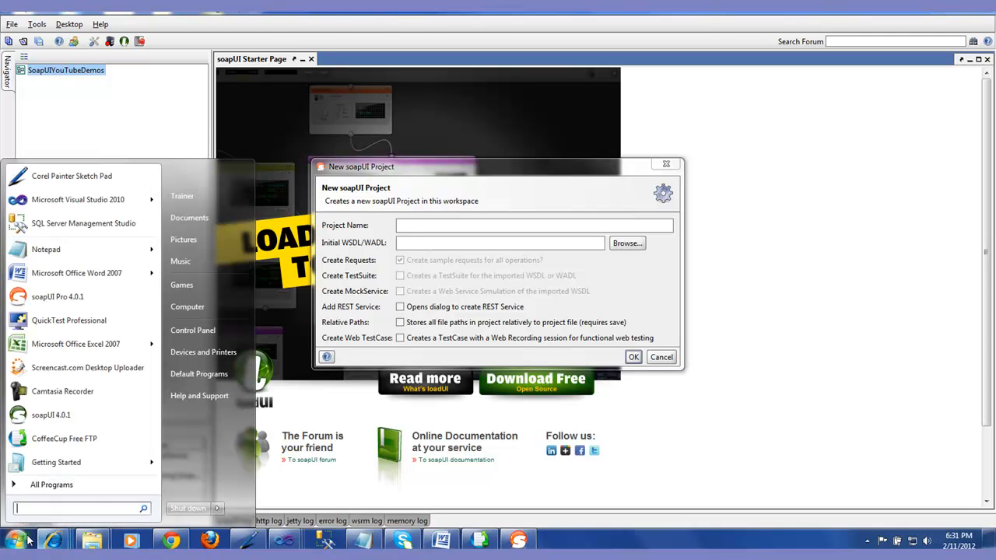
left_click(68, 248)
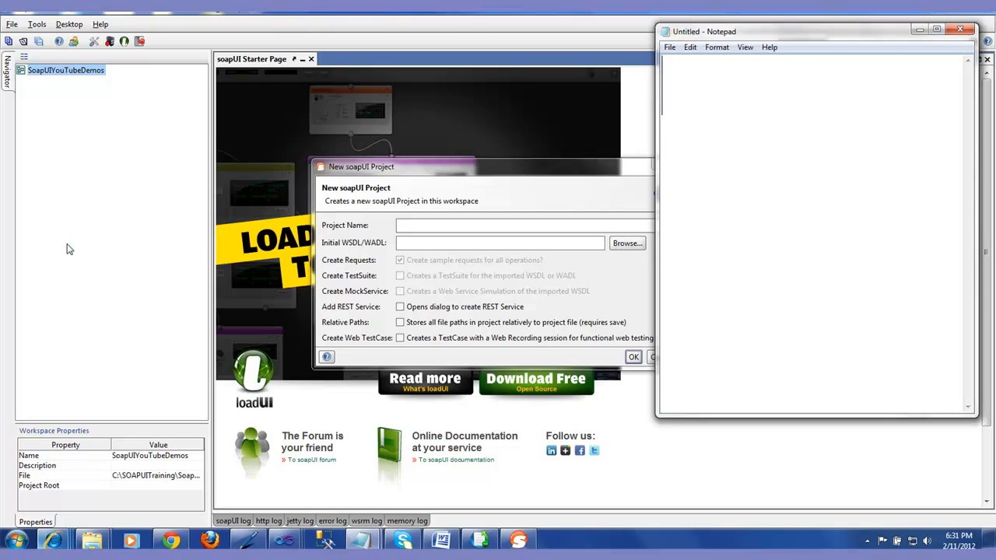
key("ctrl+v")
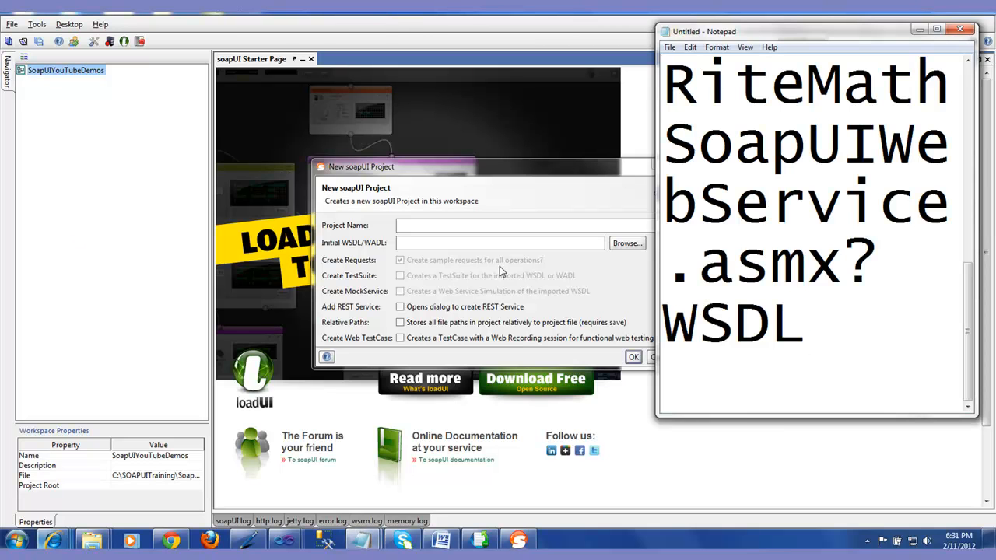
left_click(937, 30)
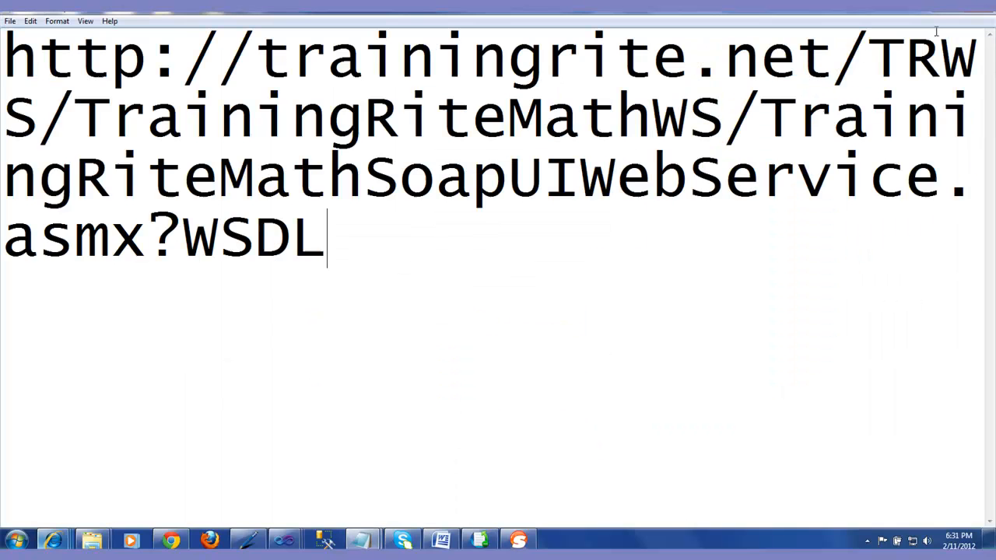
Reduce the Notepad text's font size to 16
left_click(58, 21)
left_click(46, 50)
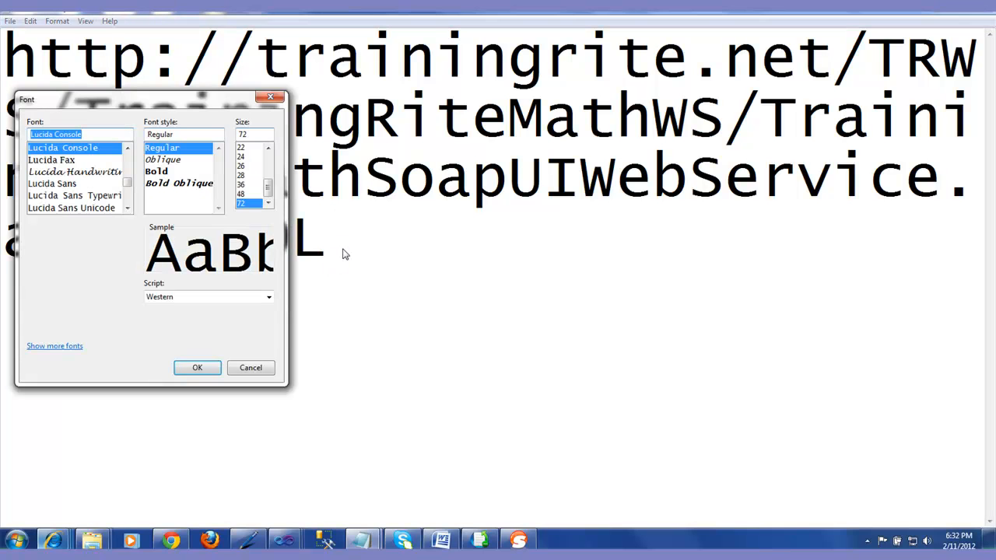
left_click_drag(269, 188, 269, 173)
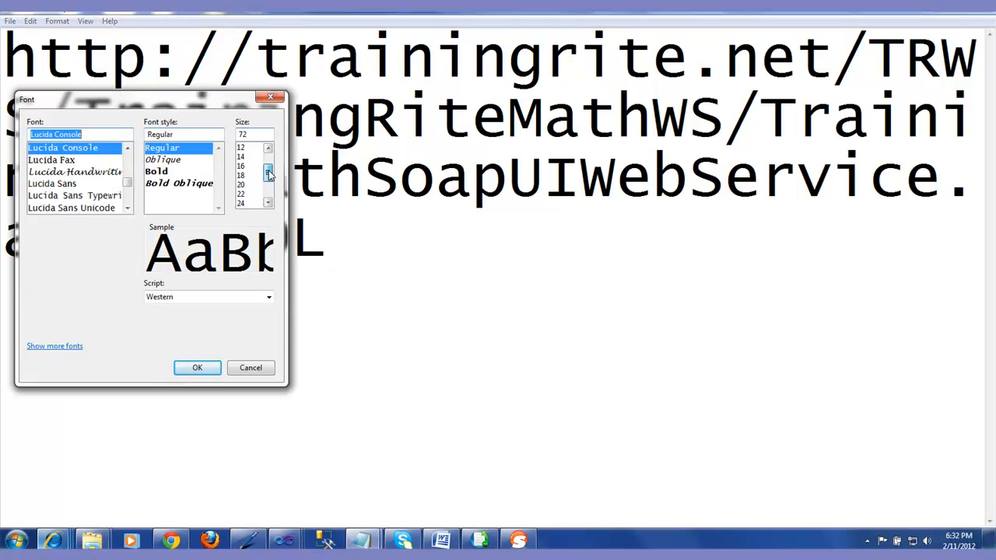
left_click(242, 166)
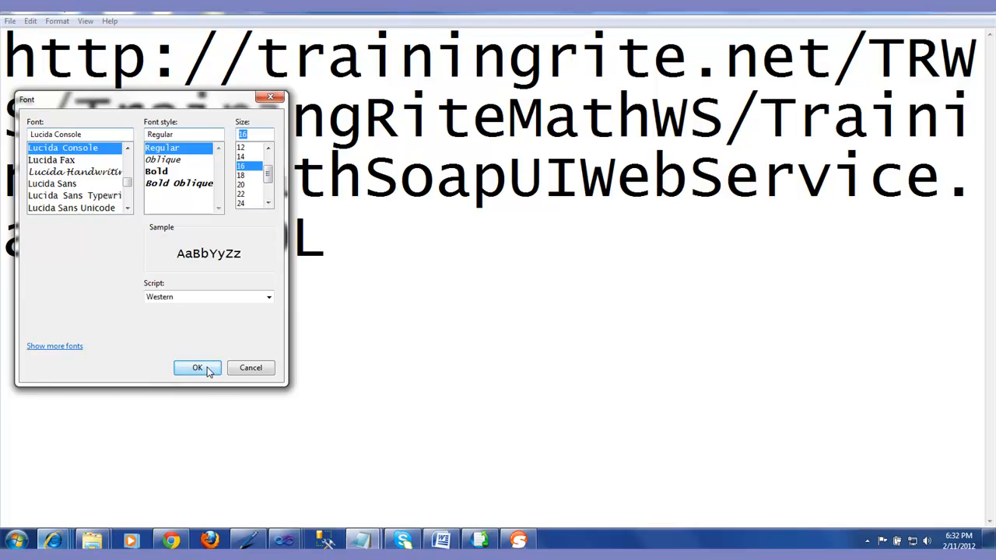
left_click(200, 367)
Copy the WSDL address from Notepad into the project's initial WSDL and create the project named TrainingRiteMathSoapUIWebService with sample requests
left_click_drag(749, 35, 1, 42)
key("ctrl+c")
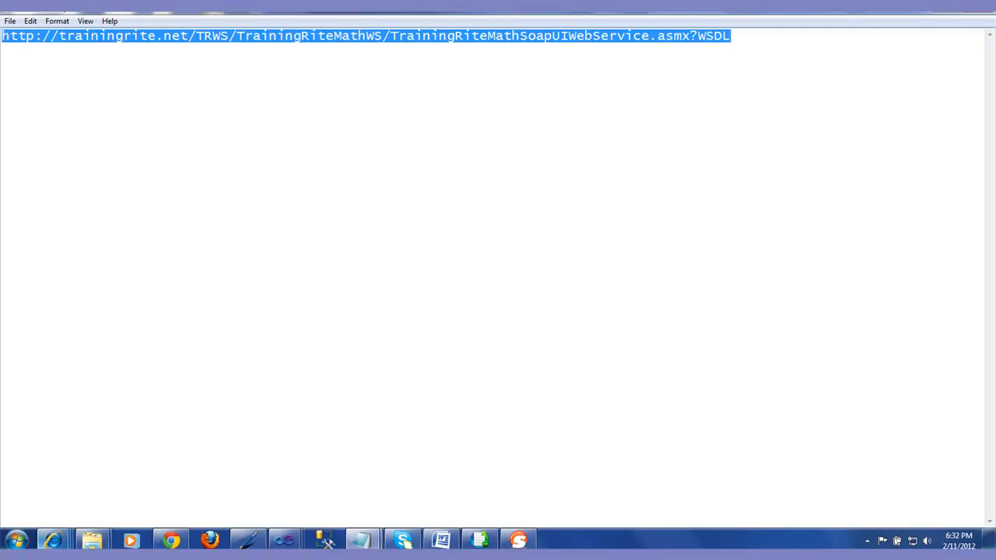
left_click(941, 11)
left_click(547, 245)
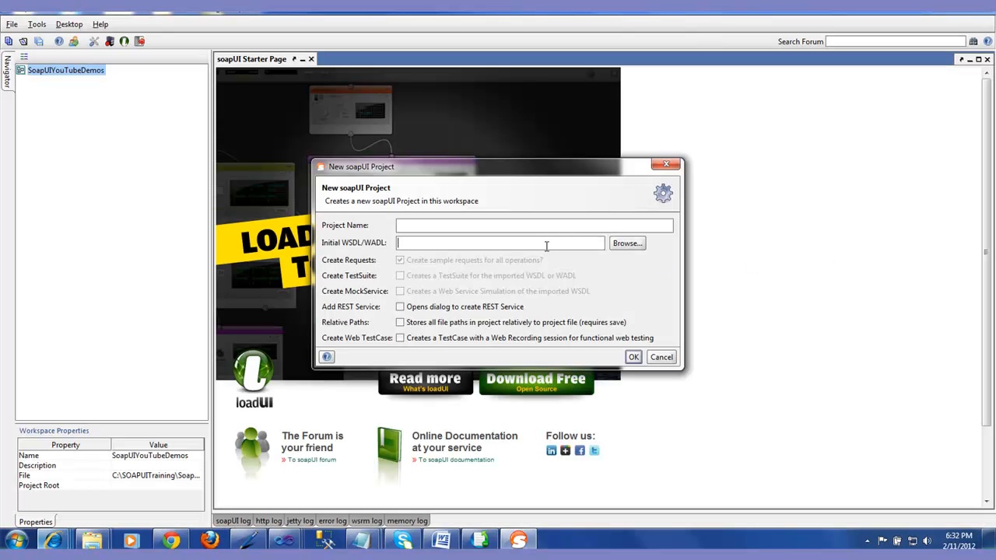
key("ctrl+v")
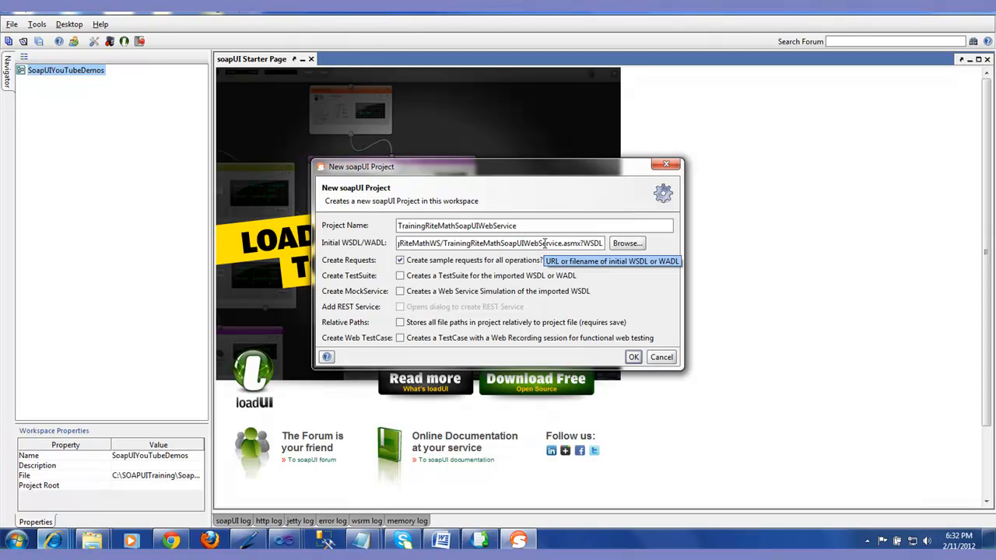
left_click_drag(526, 226, 393, 227)
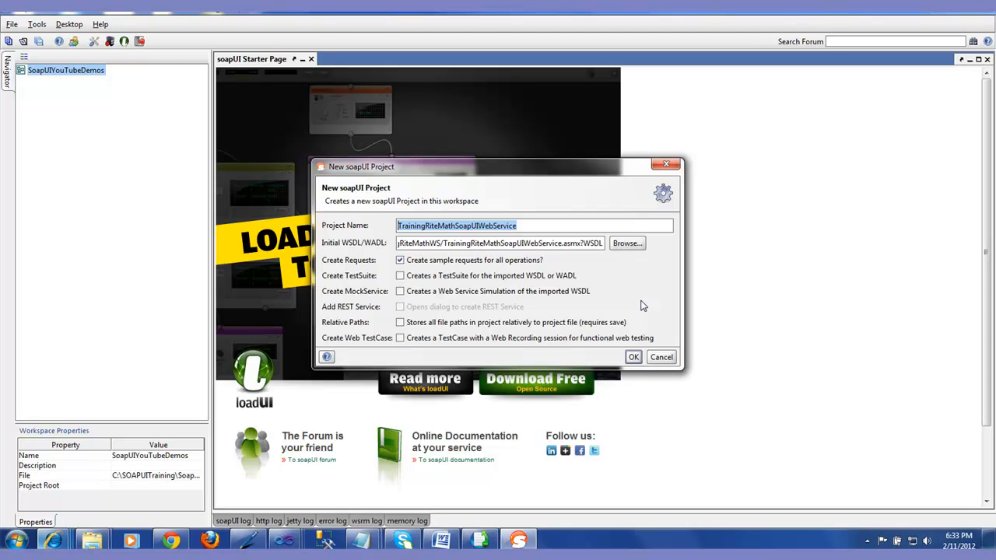
left_click(633, 356)
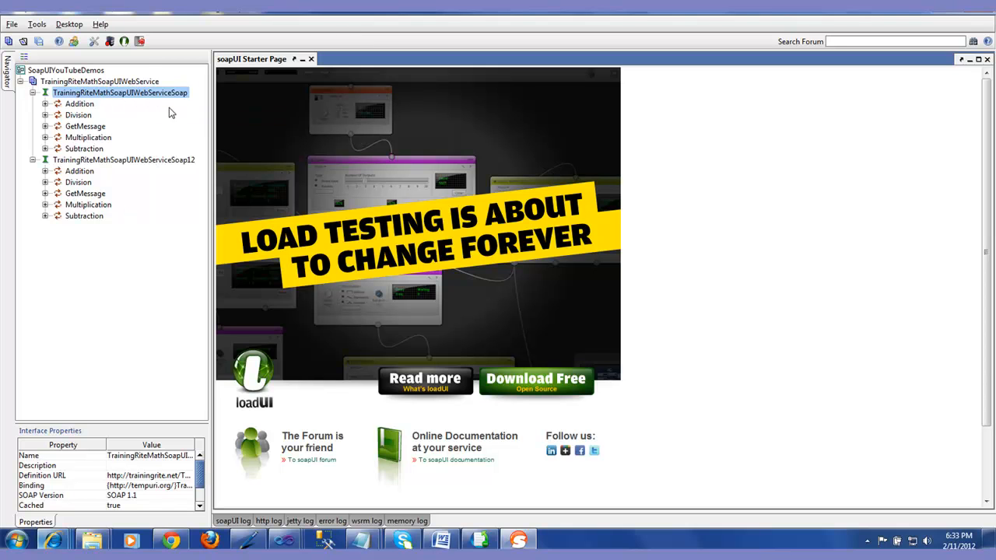
Remove the TrainingRiteMathSoapUIWebServiceSoap12 interface from the project
left_click(150, 165)
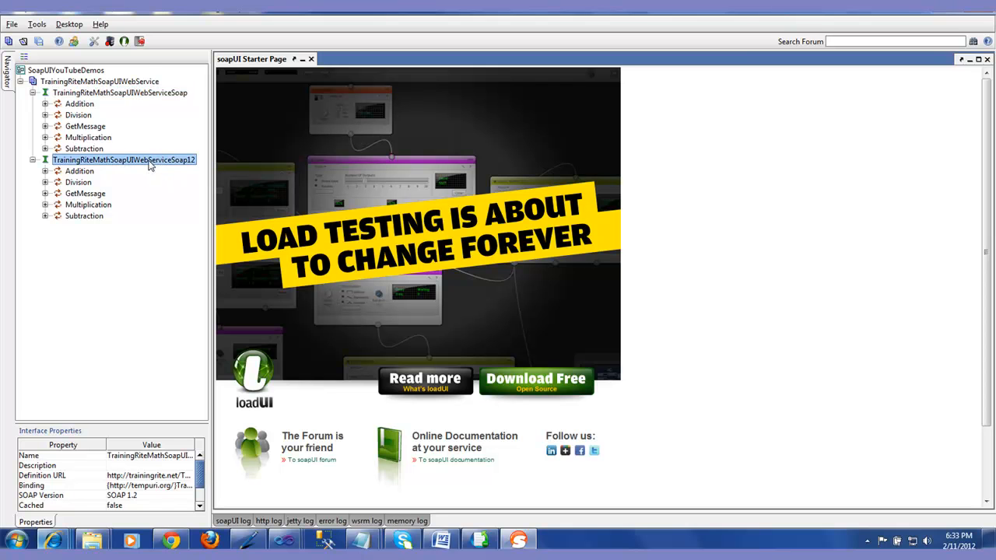
right_click(150, 165)
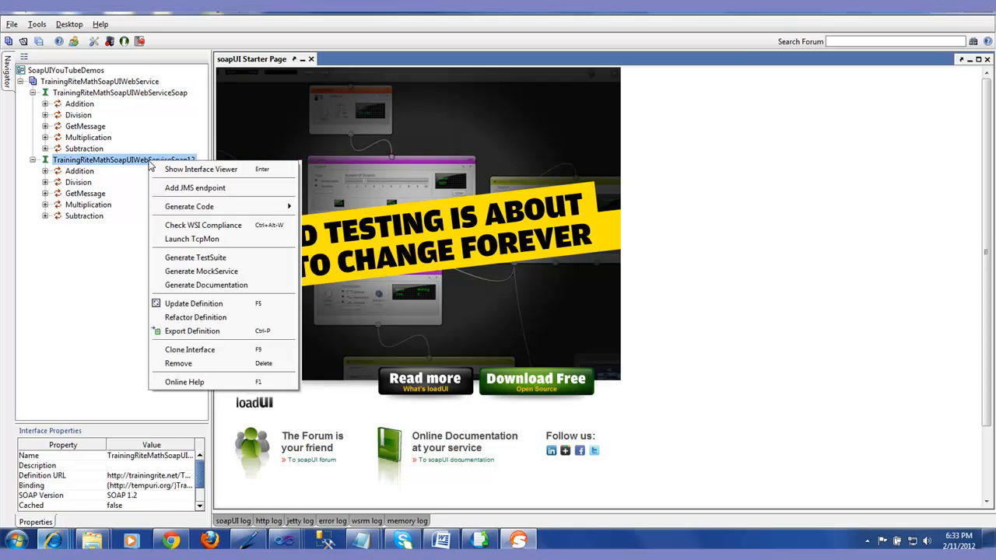
left_click(183, 363)
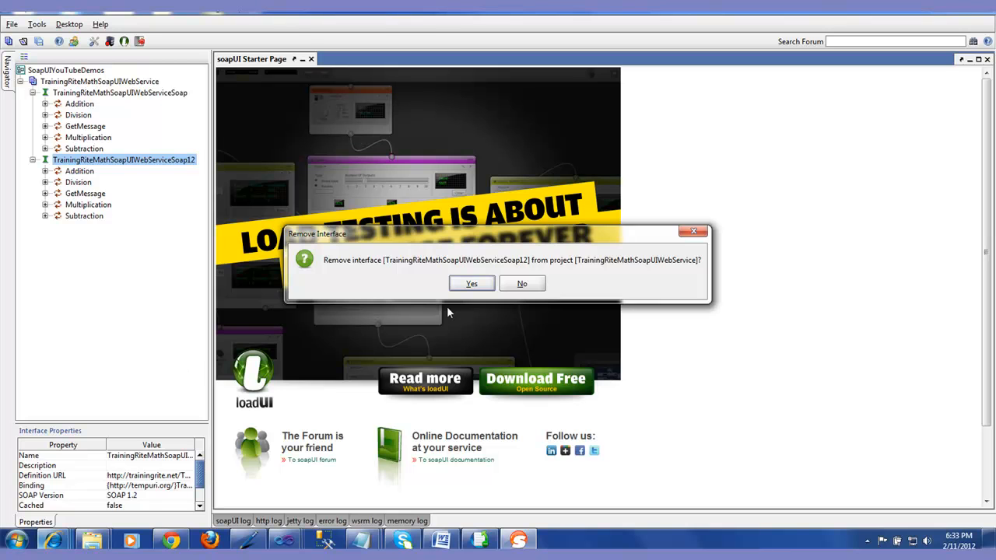
left_click(473, 284)
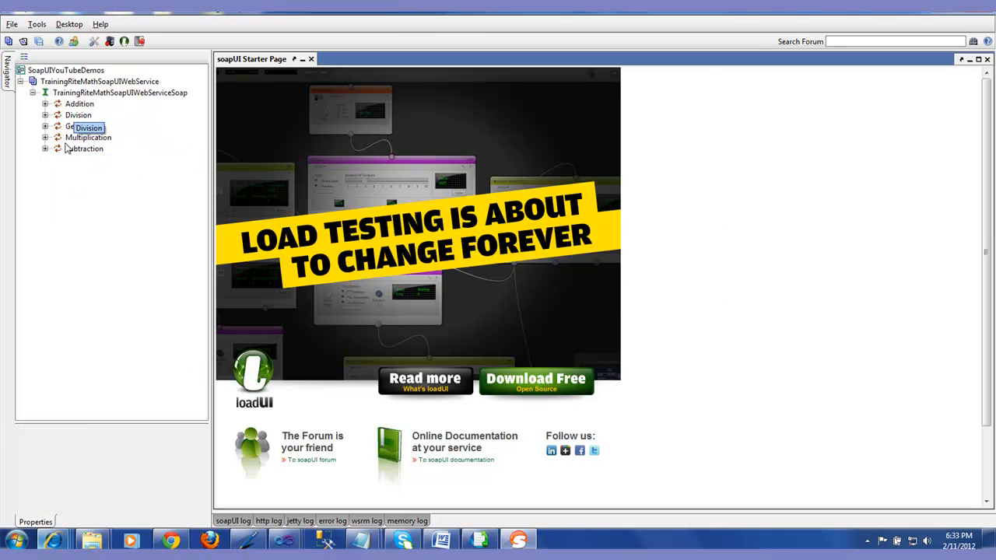
Look through the remaining interface's operations: Addition, Division, GetMessage, Multiplication and Subtraction
left_click(134, 94)
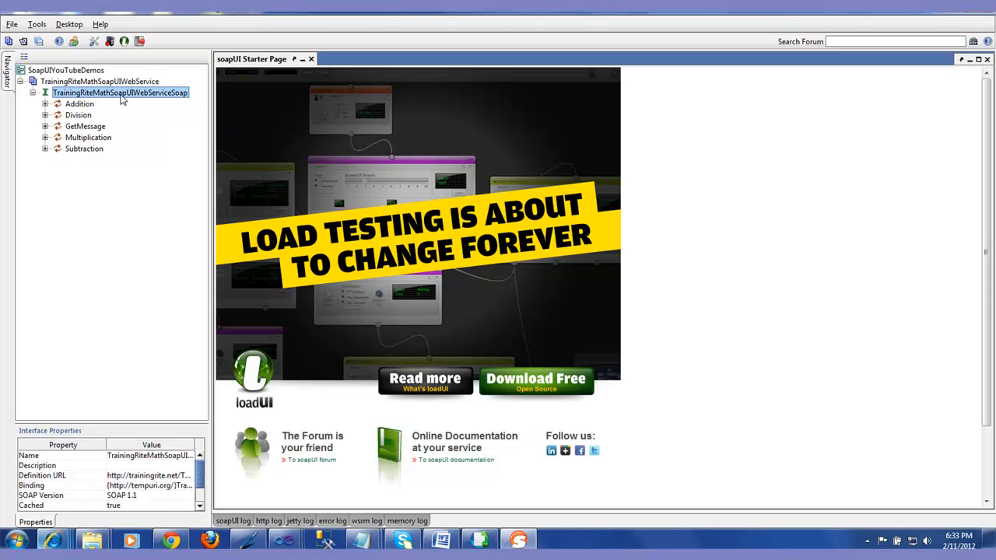
left_click(80, 107)
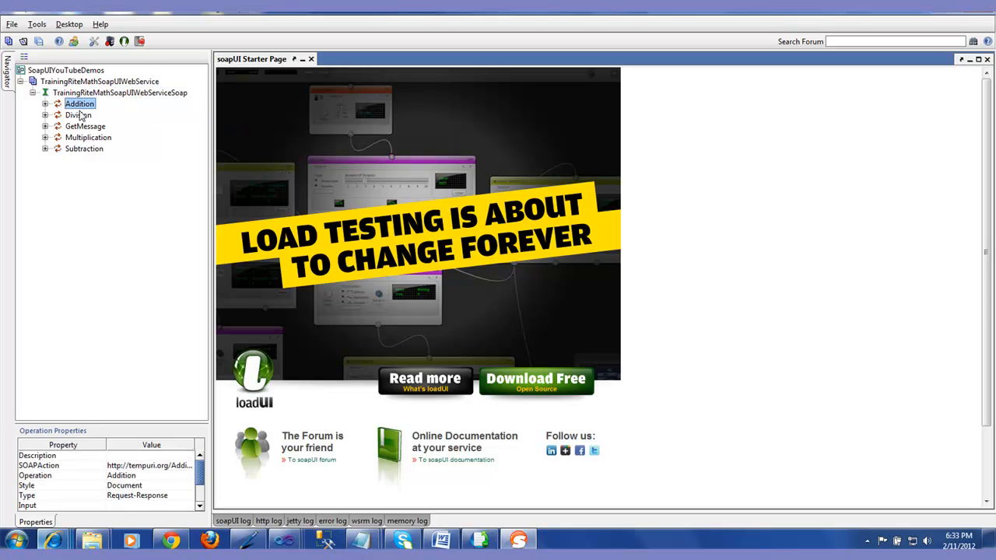
left_click(79, 115)
left_click(82, 127)
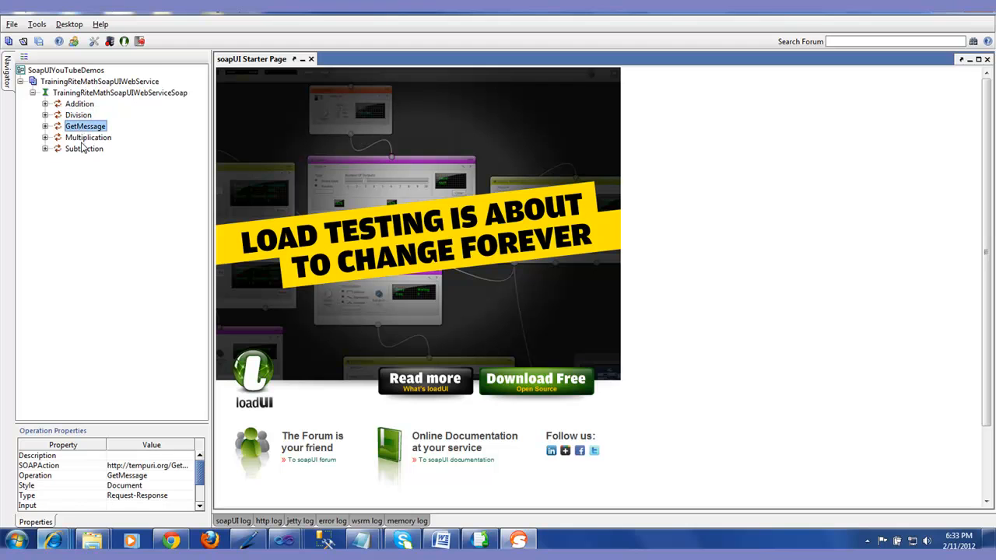
left_click(84, 138)
left_click(84, 149)
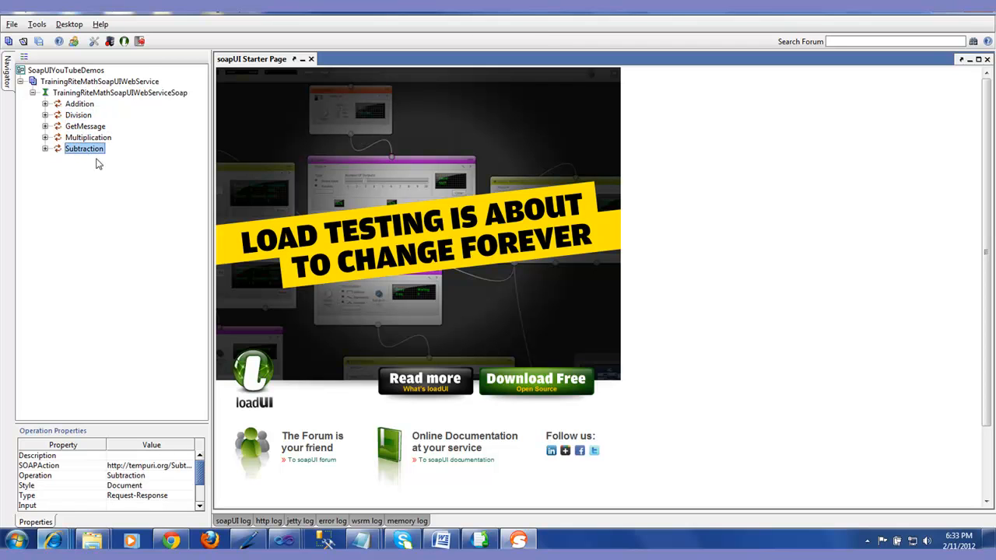
Open Request 1 of the Addition operation and show the request as XML
left_click(45, 103)
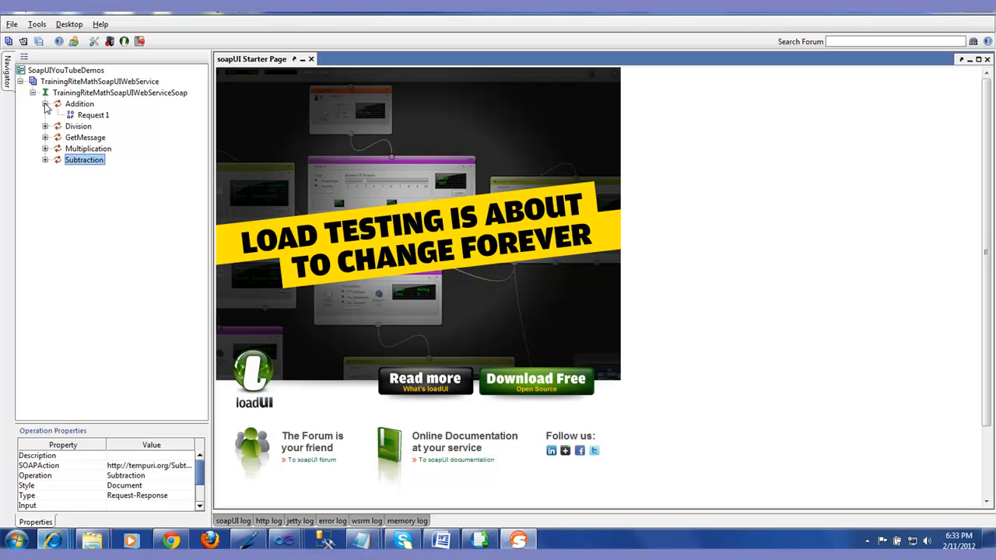
left_click(89, 115)
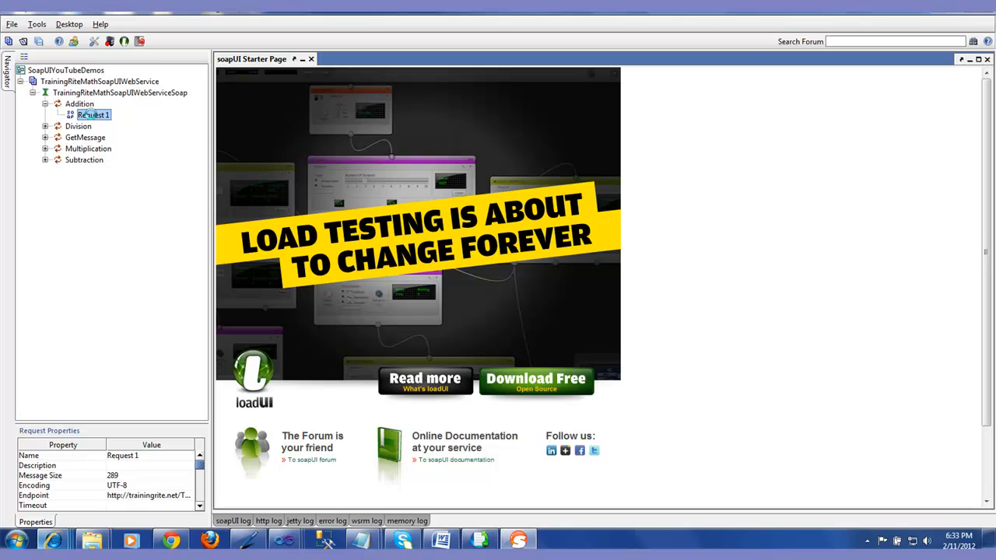
double_click(88, 114)
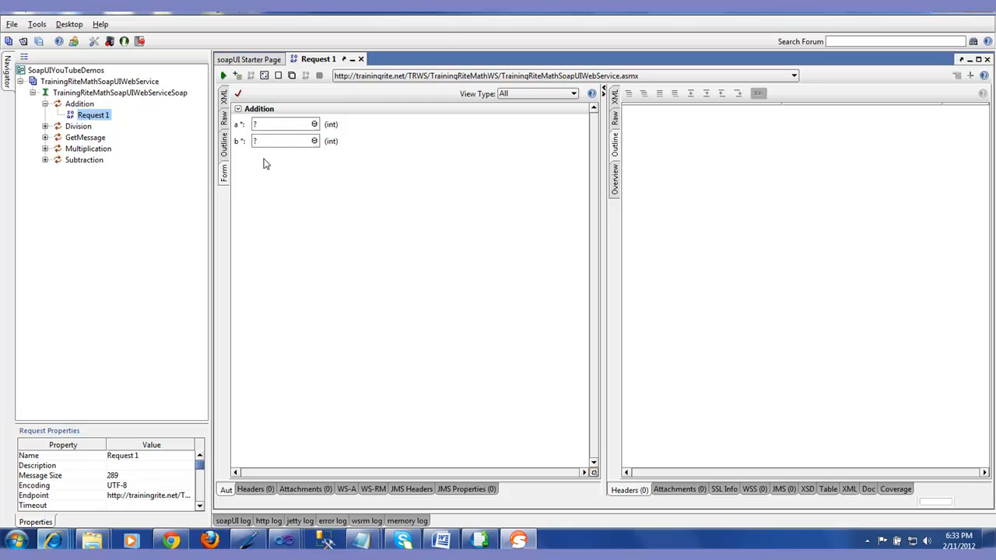
left_click(224, 99)
Examine the Addition request's SOAP envelope, its tem:a parameter placeholder and the available endpoints, keeping the trainingrite.net endpoint
left_click(347, 175)
left_click_drag(348, 175, 254, 91)
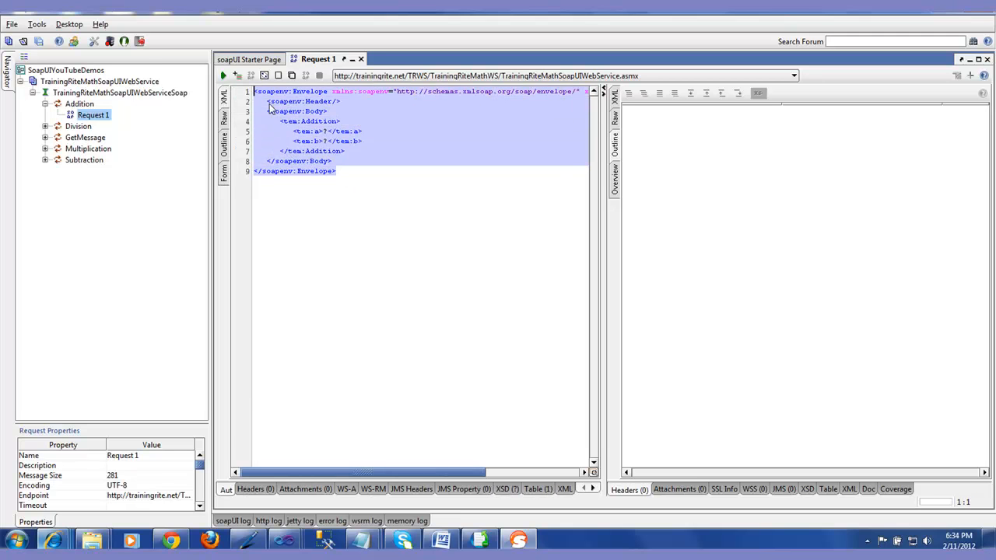
left_click(387, 318)
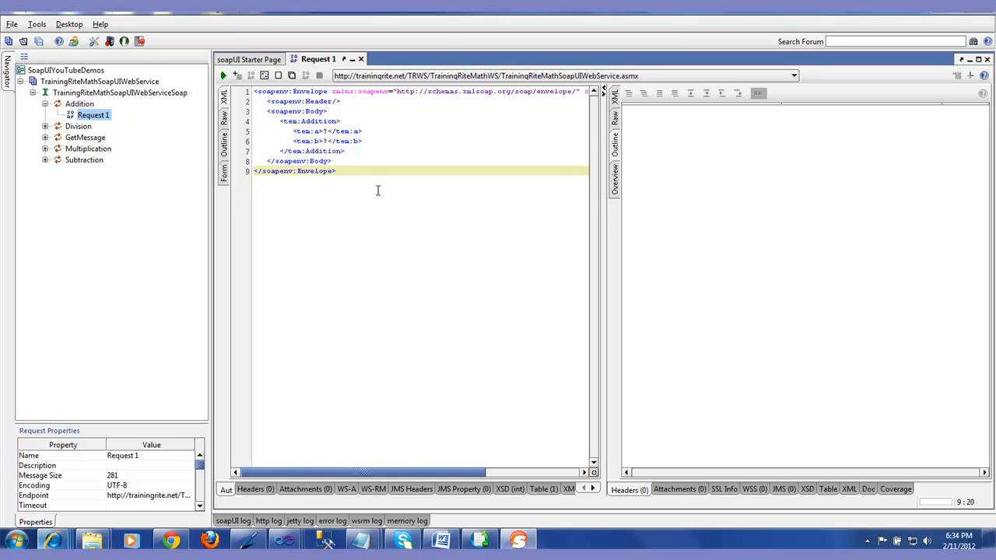
left_click(327, 131)
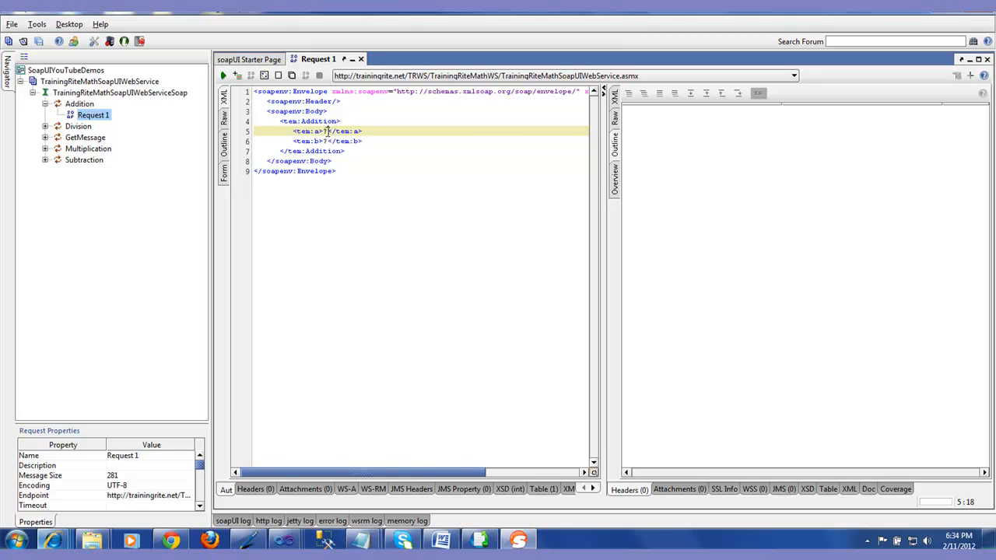
left_click(669, 76)
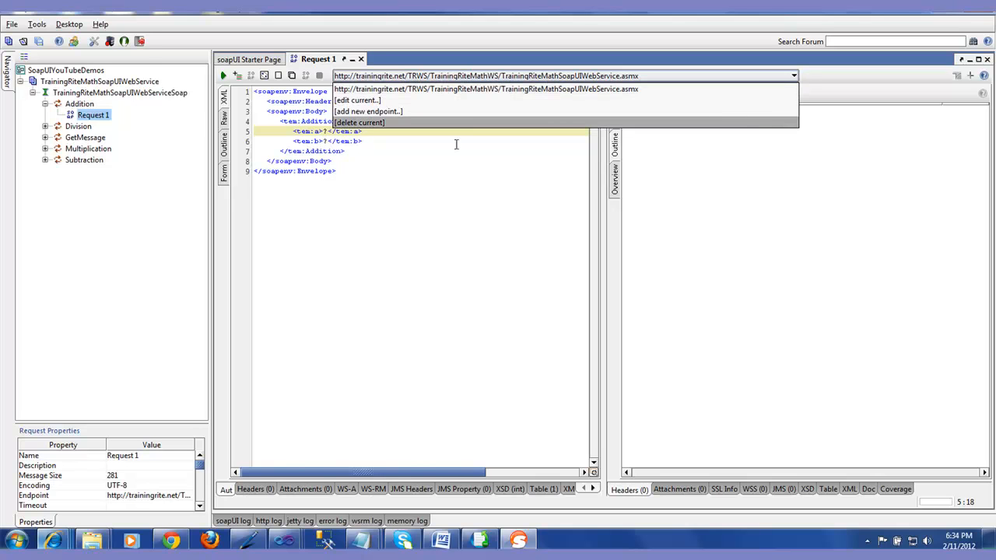
left_click(485, 89)
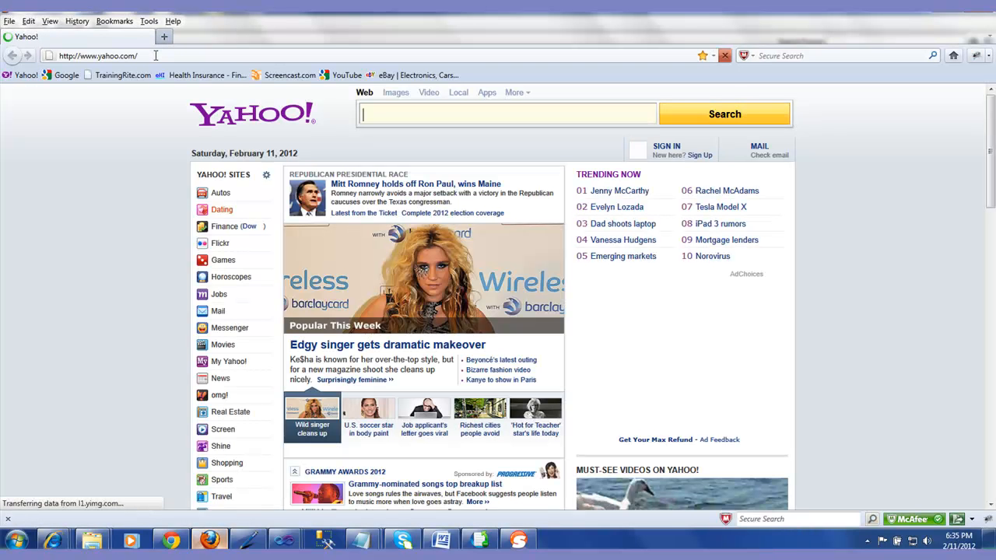
left_click(155, 56)
key("ctrl+v")
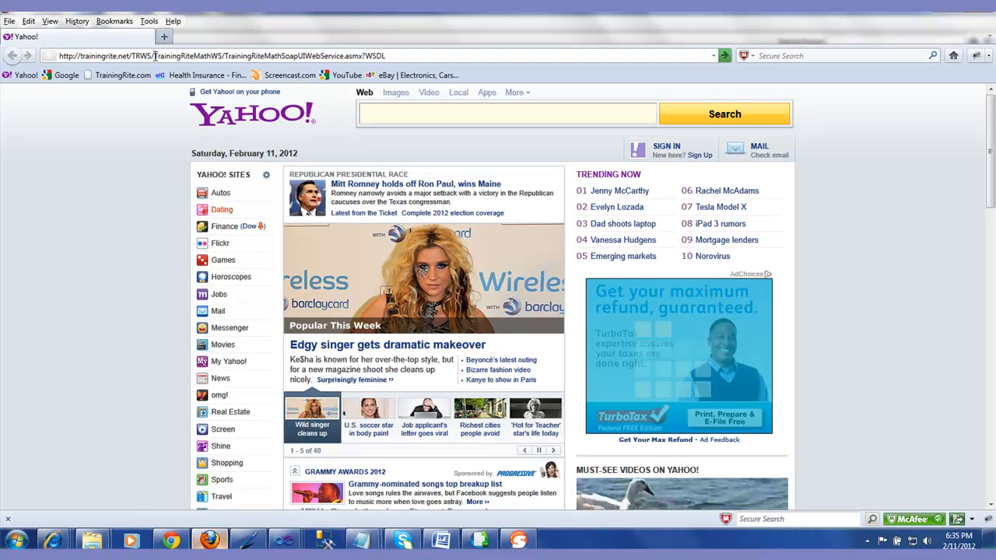
key("Return")
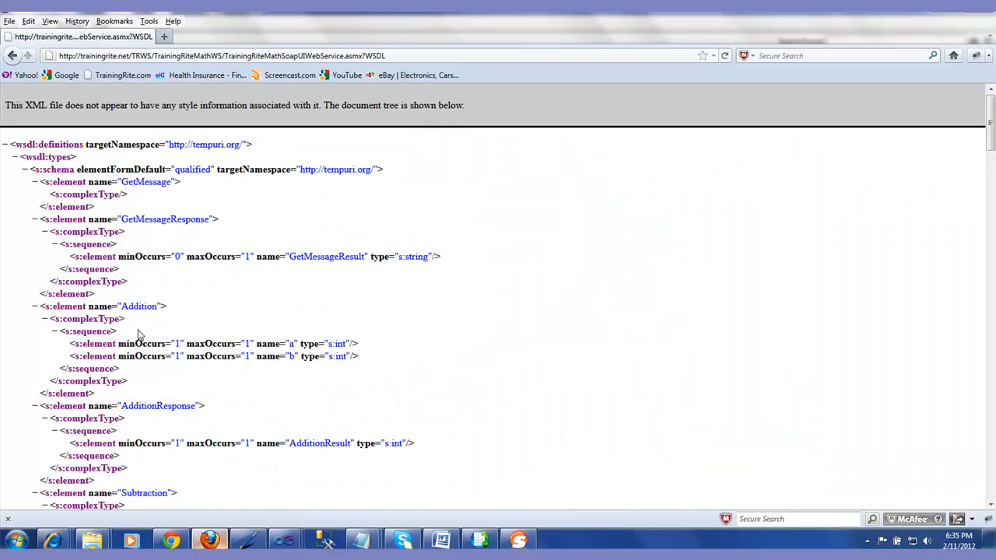
Examine the WSDL's schema and message elements by collapsing and re-expanding them, and return to soapUI
left_click(25, 169)
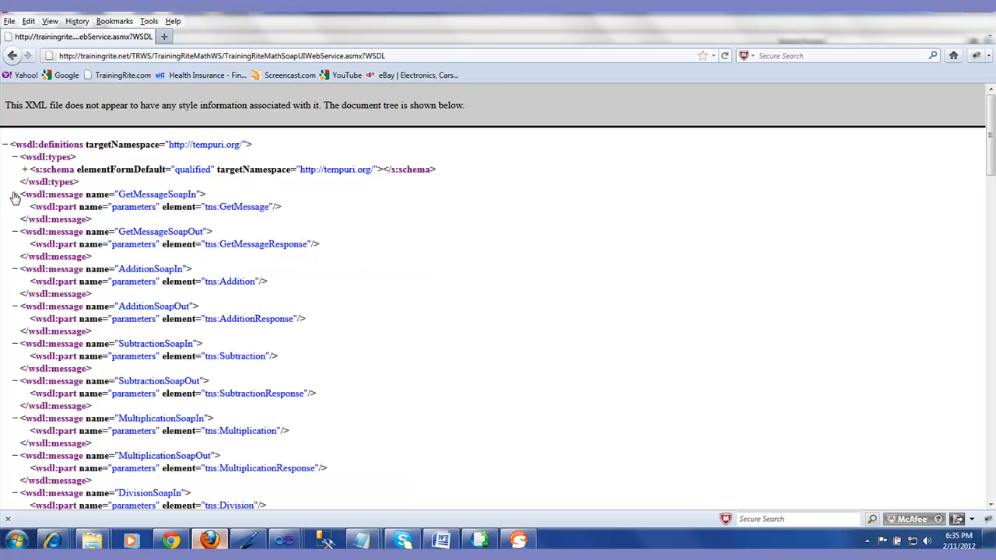
left_click(14, 195)
left_click(15, 208)
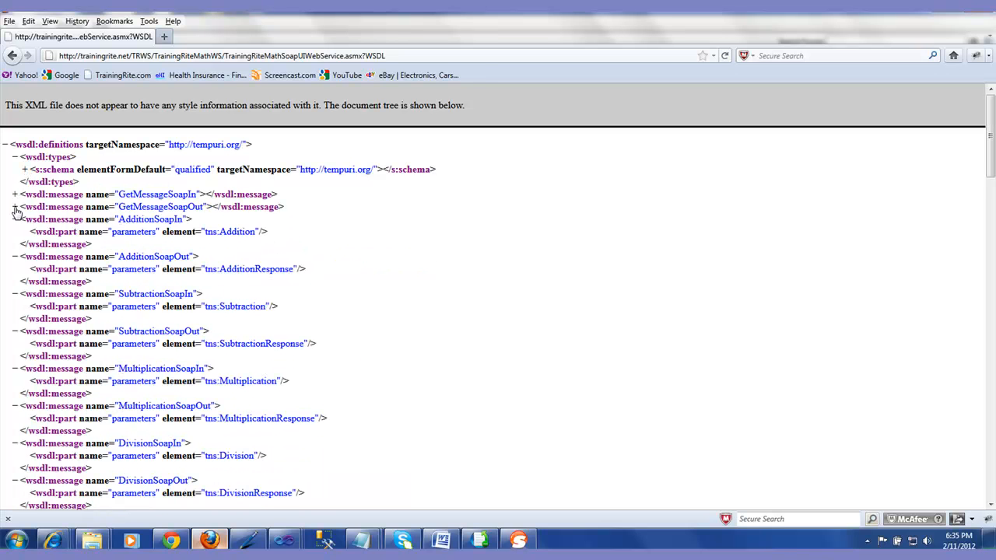
left_click(25, 170)
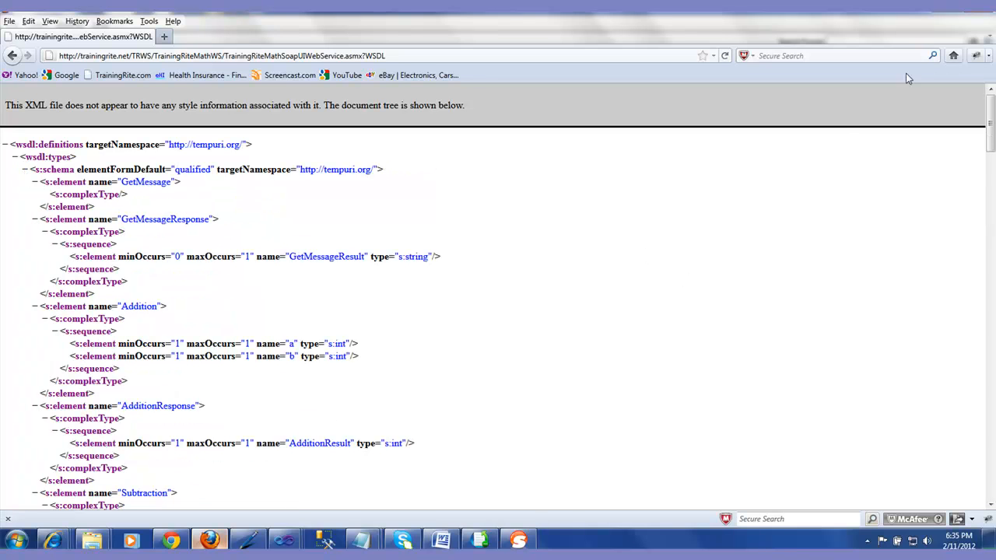
left_click(941, 17)
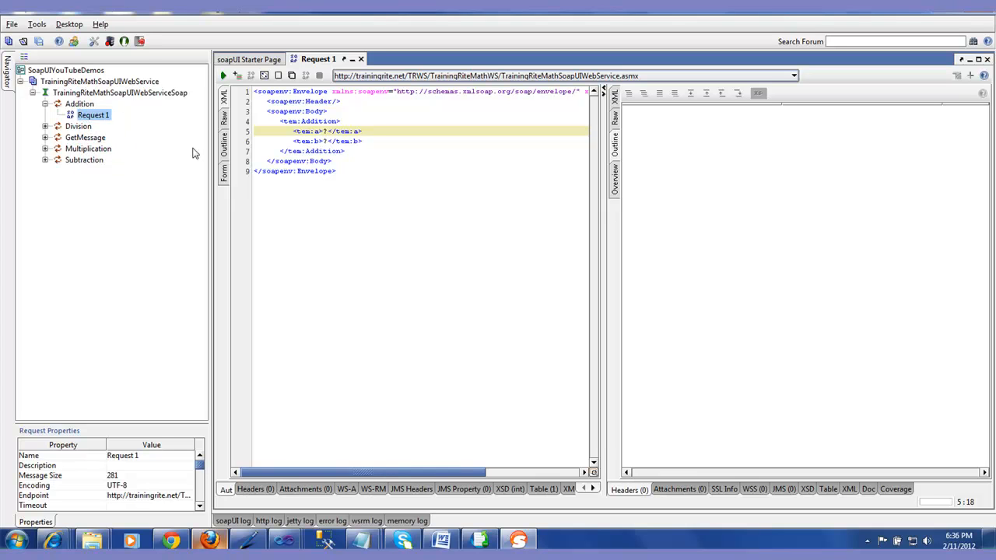
Set tem:a to 100 and tem:b to 200 in the Addition request, submit it and check the AdditionResult
left_click(327, 131)
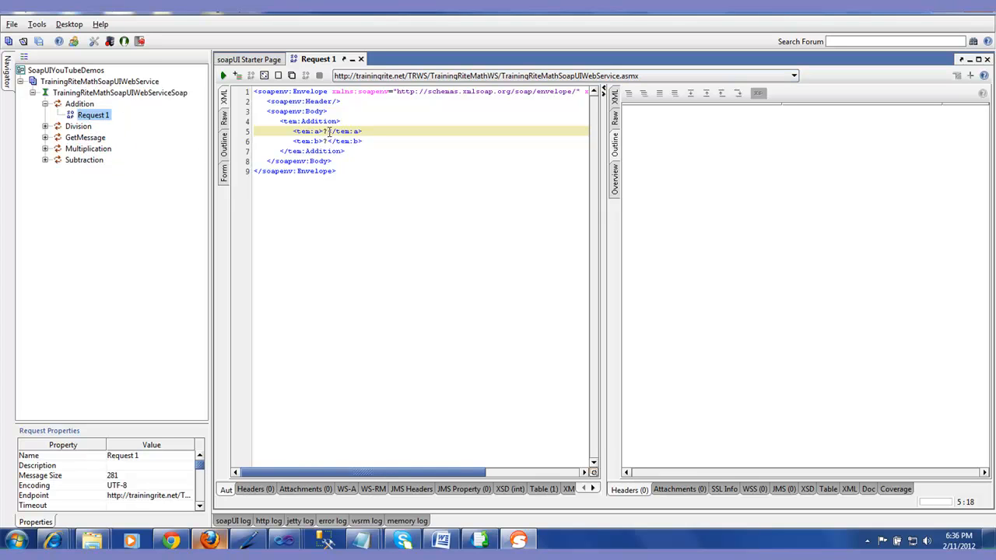
key("BackSpace")
type("100")
left_click(328, 140)
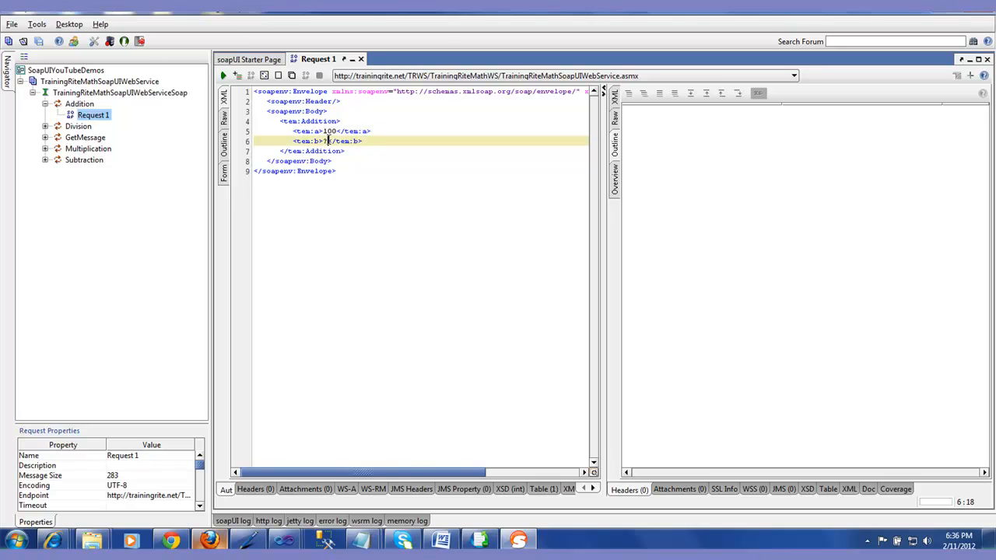
key("BackSpace")
type("200")
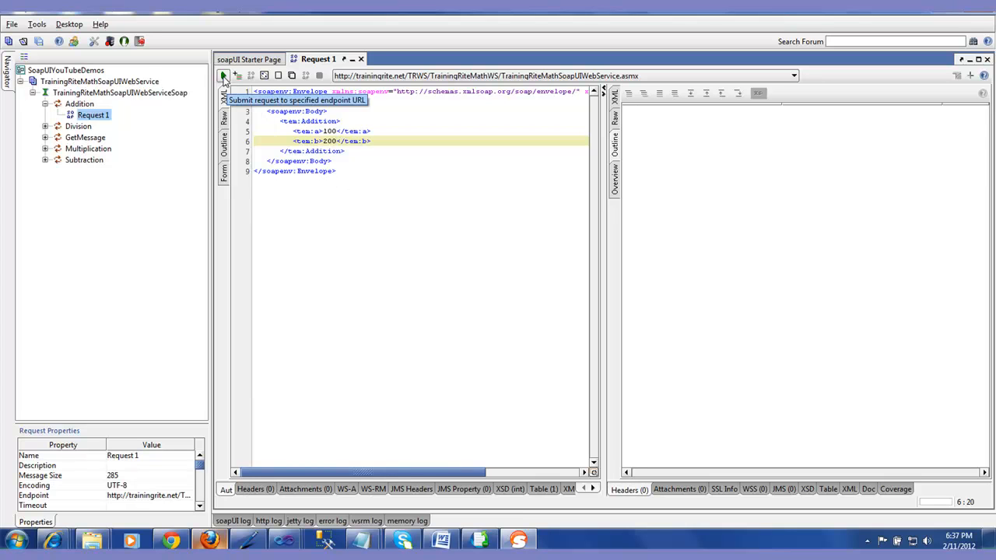
left_click(224, 78)
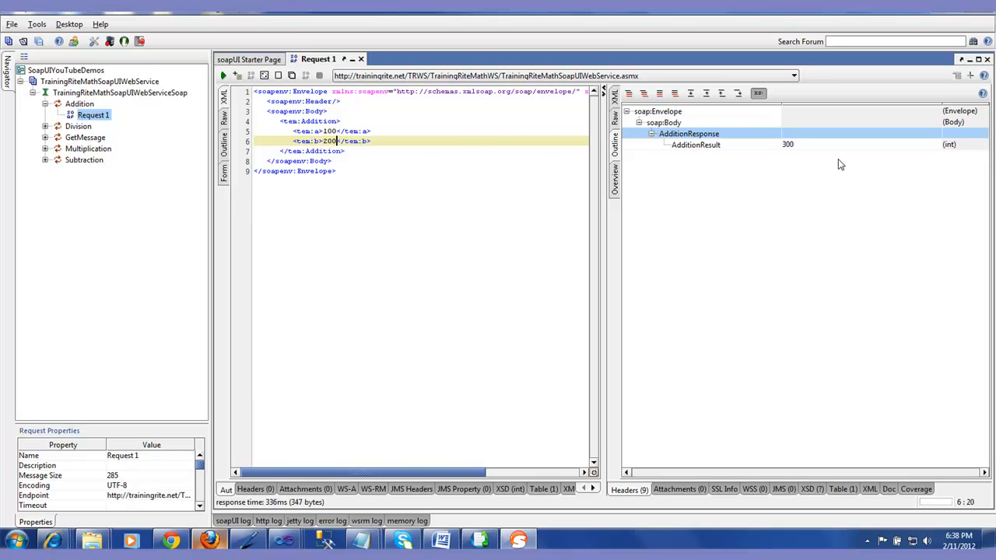
left_click(801, 148)
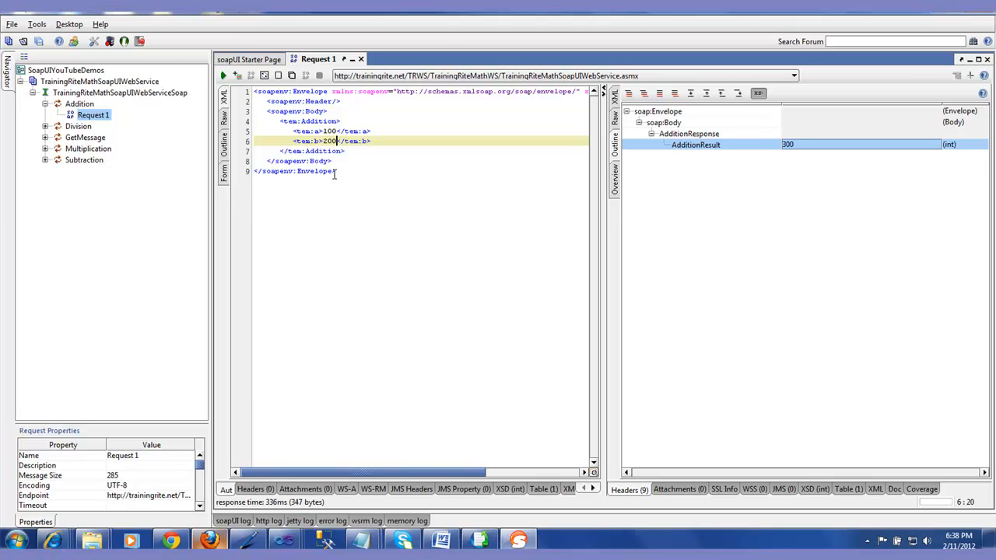
Set tem:a to 400 and tem:b to 600 in the Addition request and resubmit it
left_click(325, 132)
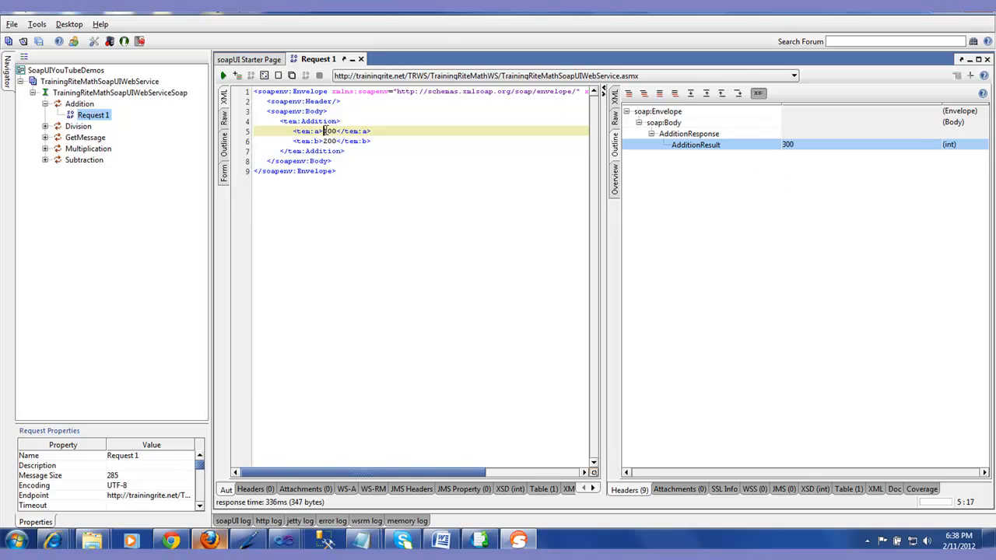
key("Delete")
type("4")
left_click(323, 141)
key("Delete")
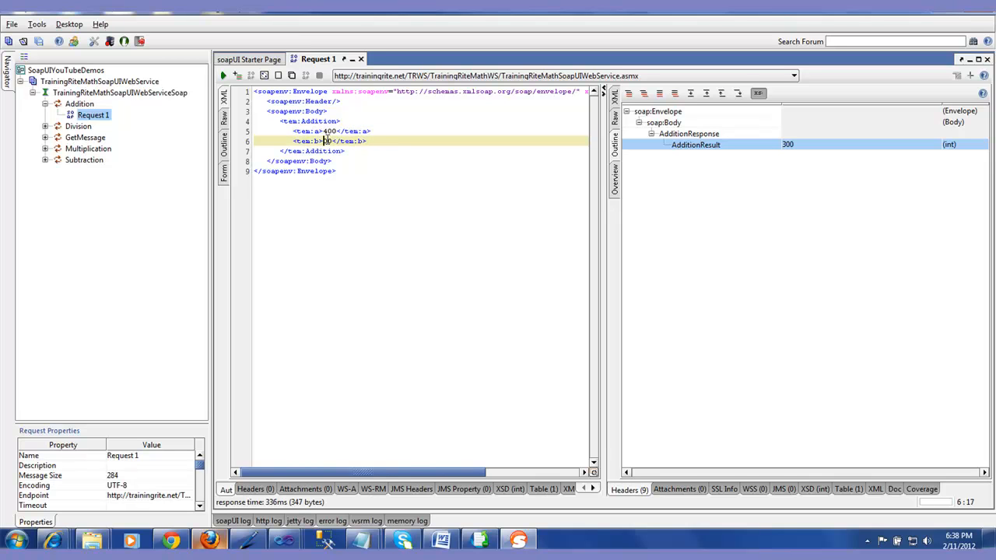
type("6")
left_click(224, 75)
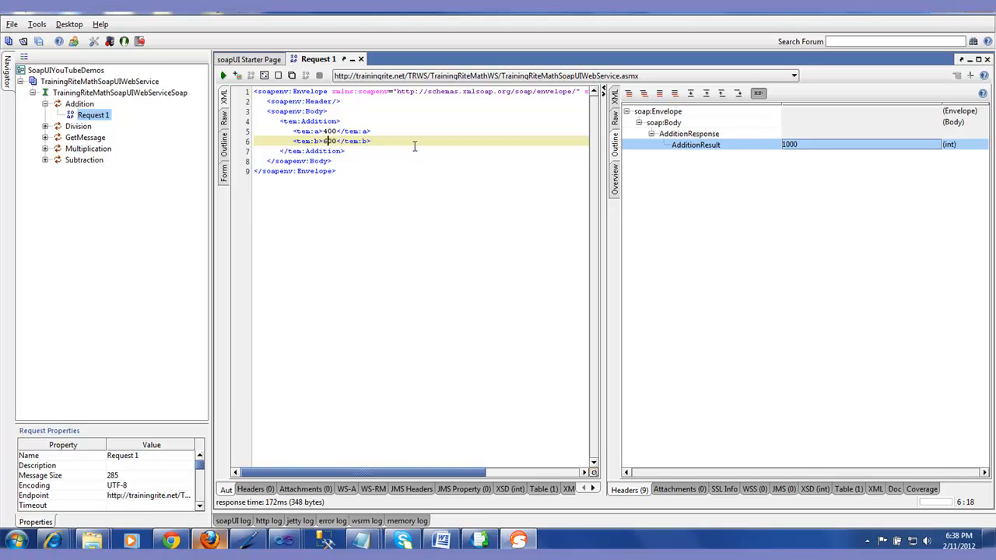
Review the tem:a and tem:b values in the Addition request against the returned AdditionResult
left_click(336, 131)
left_click_drag(337, 131, 324, 131)
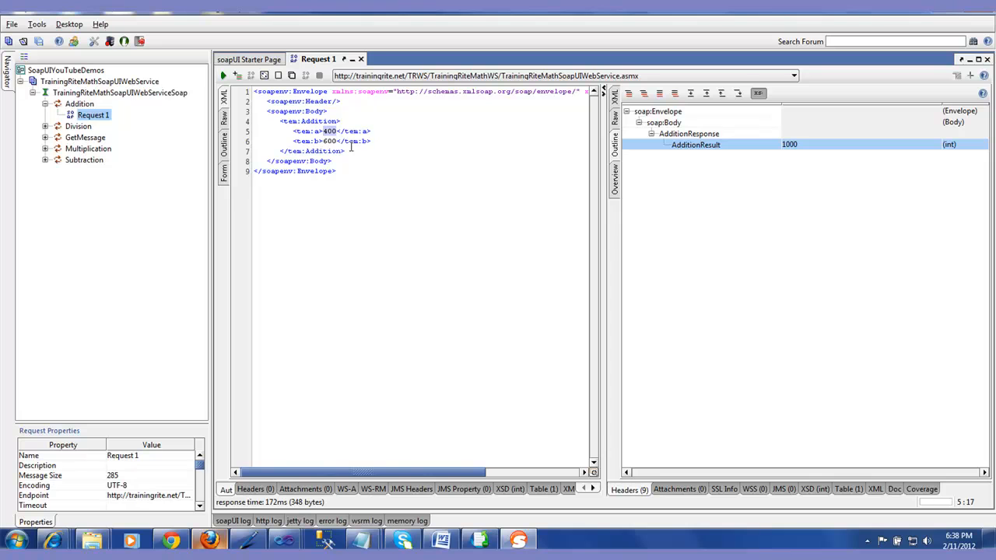
left_click_drag(338, 141, 324, 141)
left_click(323, 130)
left_click_drag(336, 131, 324, 131)
left_click(337, 130)
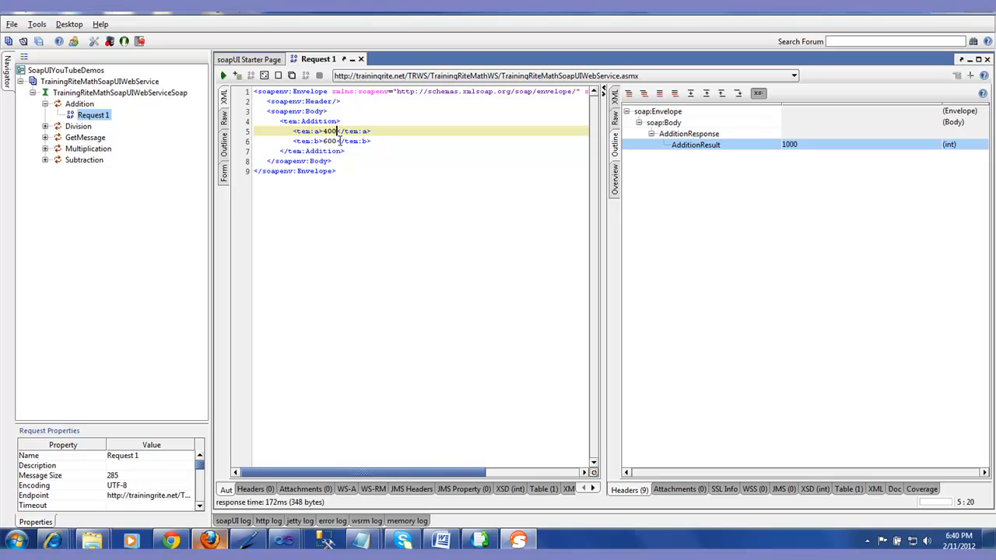
left_click(337, 141)
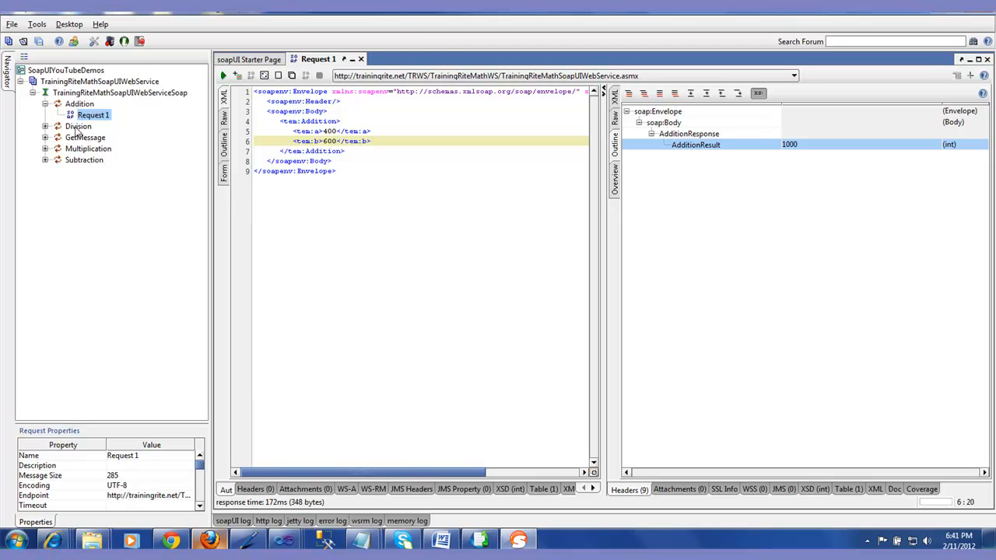
Generate a MockService for the TrainingRiteMathSoapUIWebServiceSoap interface with all five operations, the default path and port 8088
left_click(45, 105)
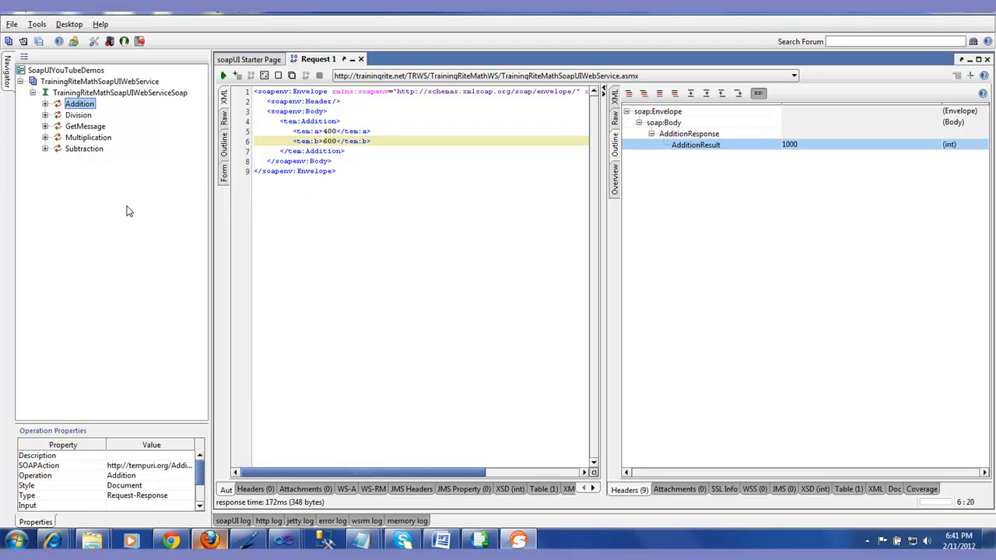
right_click(131, 94)
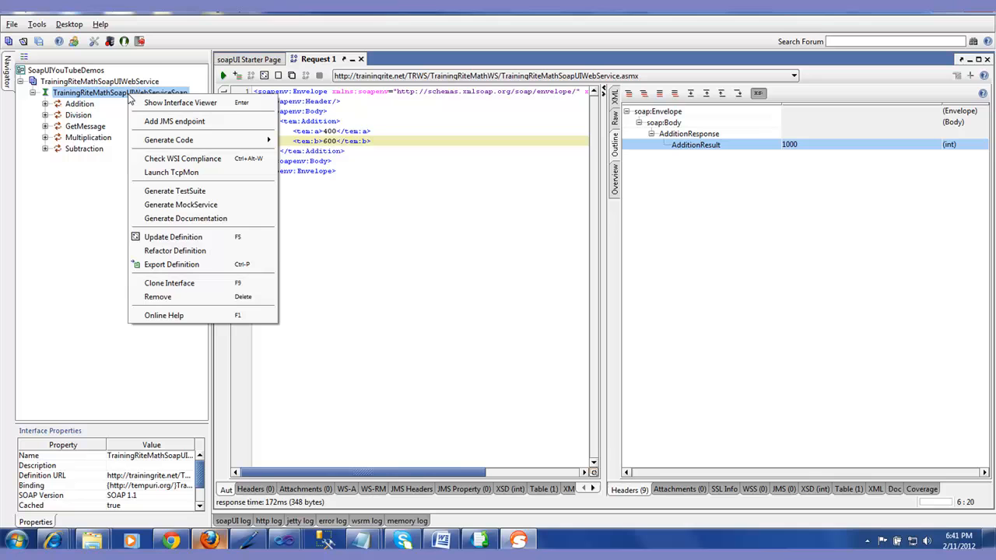
left_click(196, 207)
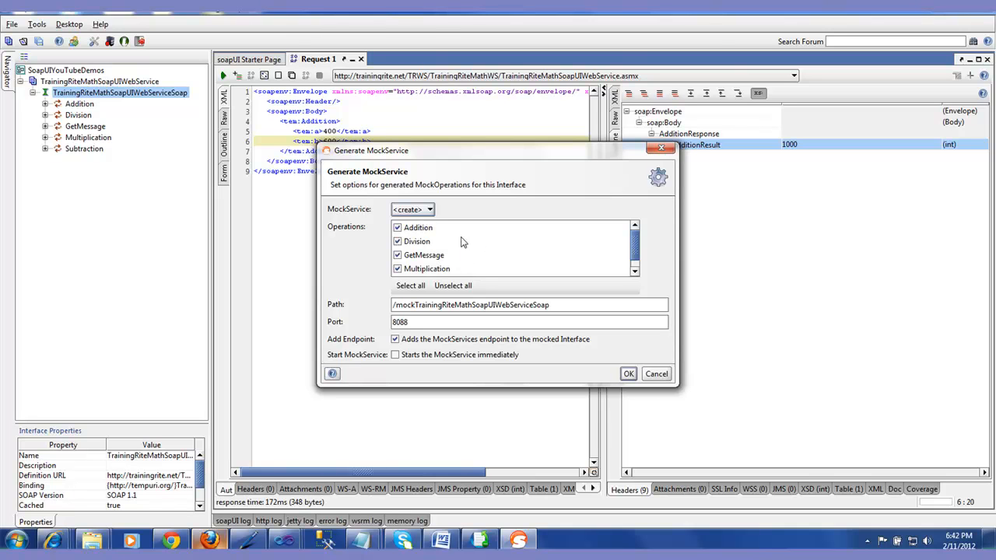
left_click(422, 230)
left_click(398, 228)
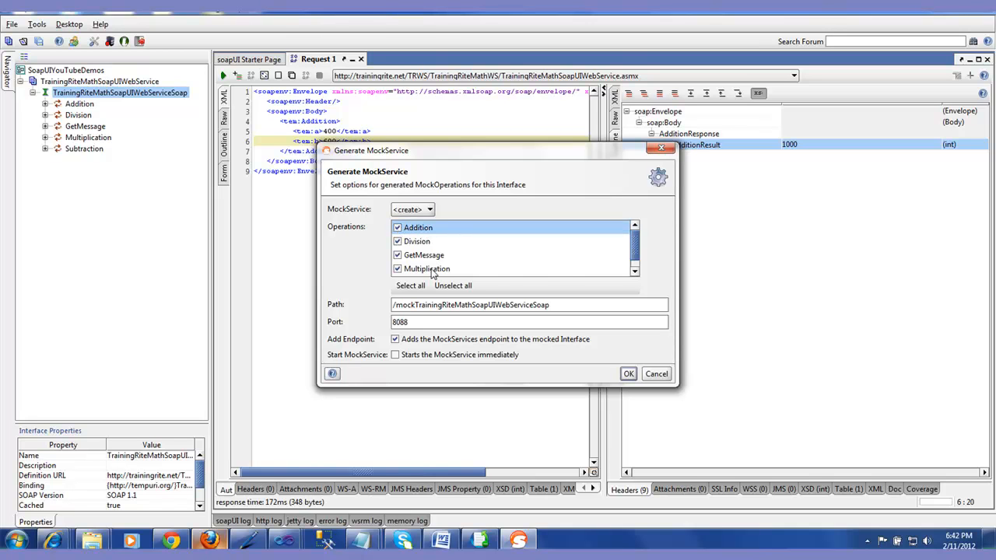
left_click(634, 268)
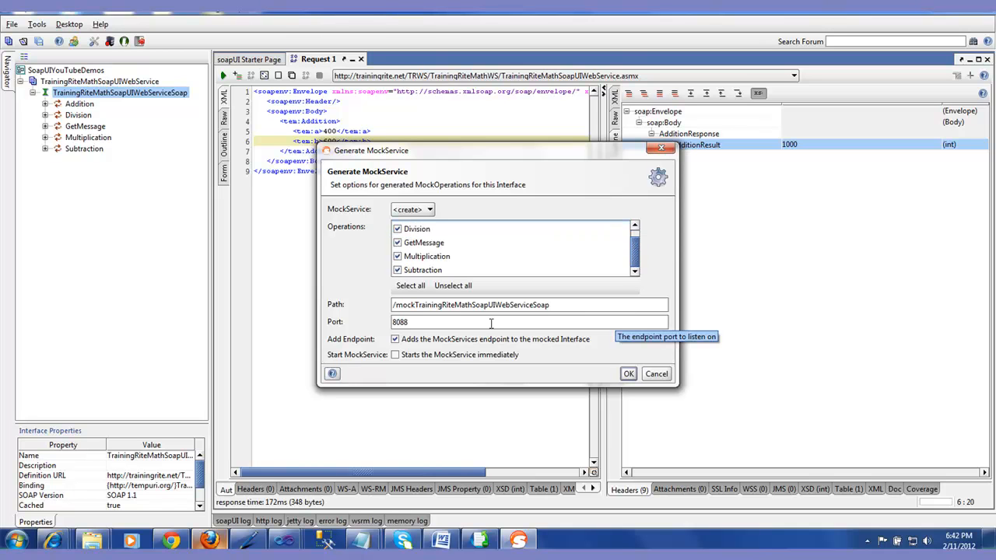
left_click_drag(420, 322, 373, 329)
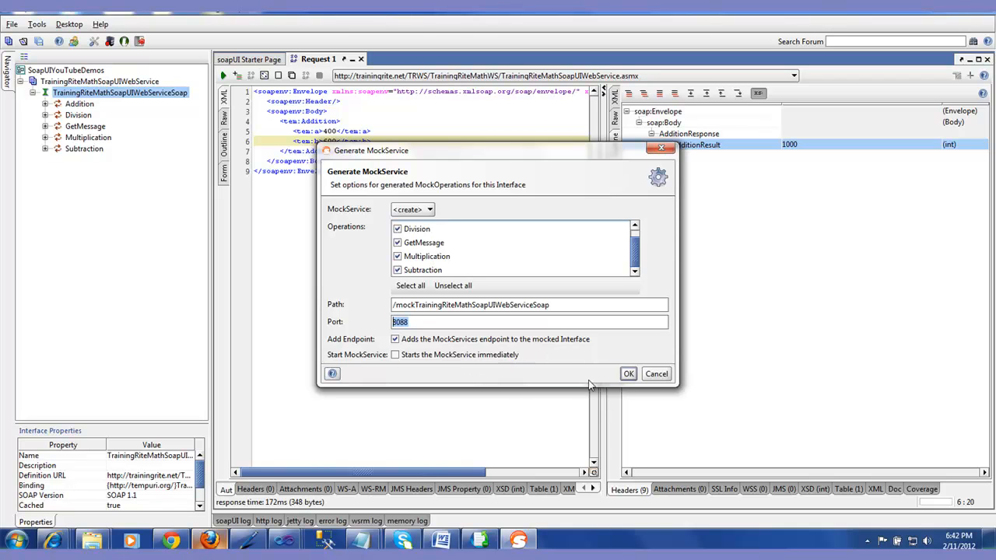
left_click(628, 375)
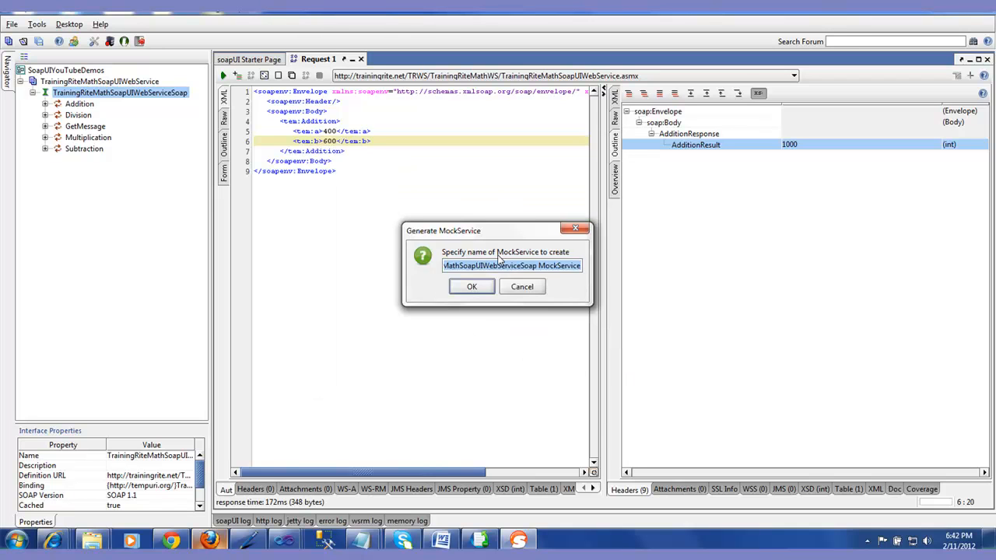
Create the mock service under the name TrainingRiteMathSoapUIWebServiceSoap MockService
left_click(459, 266)
key("BackSpace")
key("BackSpace")
key("BackSpace")
key("BackSpace")
key("BackSpace")
key("BackSpace")
key("BackSpace")
key("BackSpace")
key("BackSpace")
key("BackSpace")
key("BackSpace")
key("BackSpace")
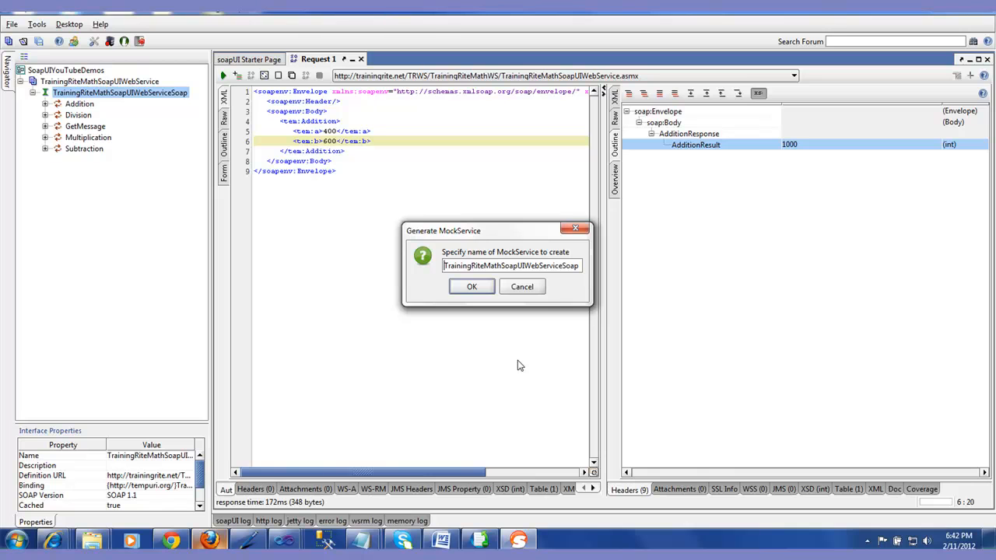
left_click(474, 287)
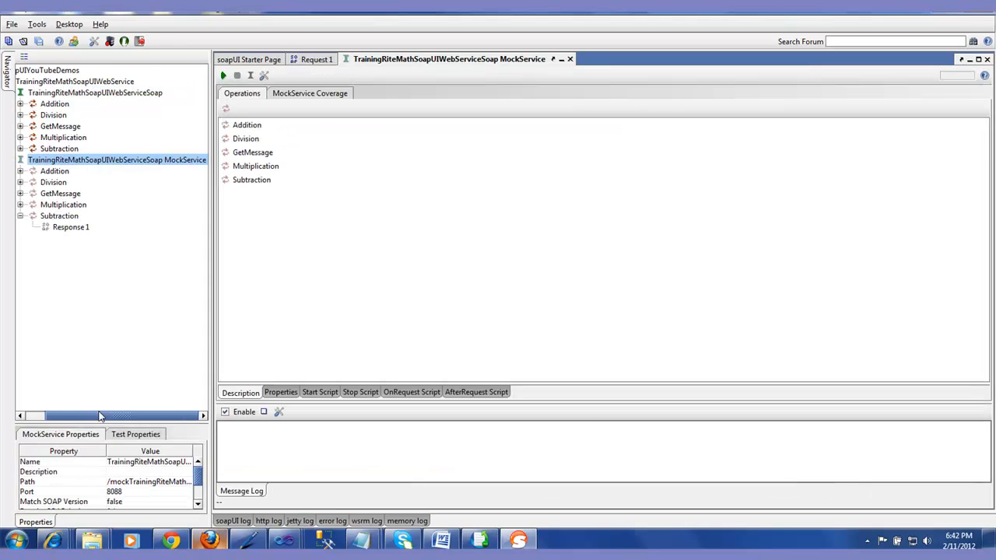
Widen the project tree and expand the Addition operation under both the mock service and the real interface
left_click_drag(101, 416, 66, 416)
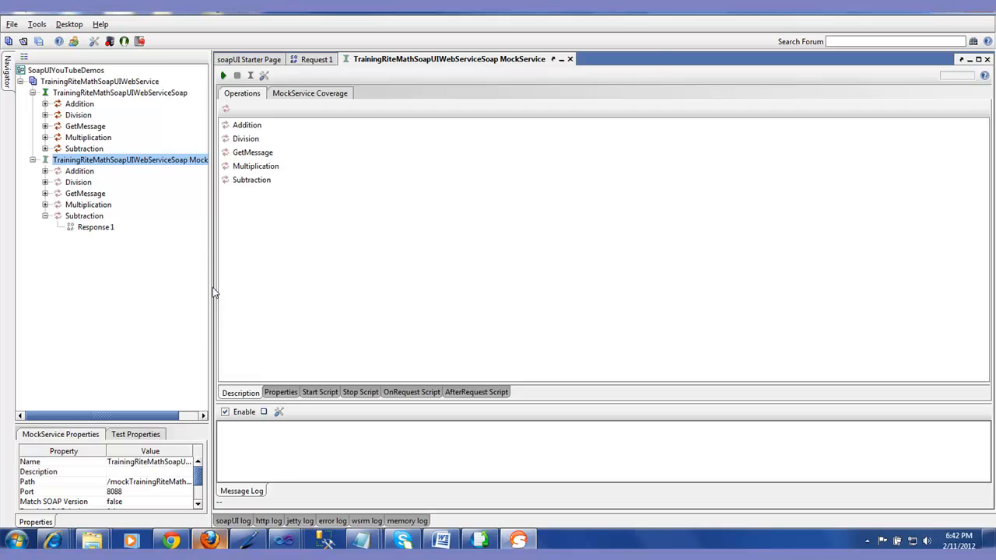
left_click_drag(211, 285, 297, 298)
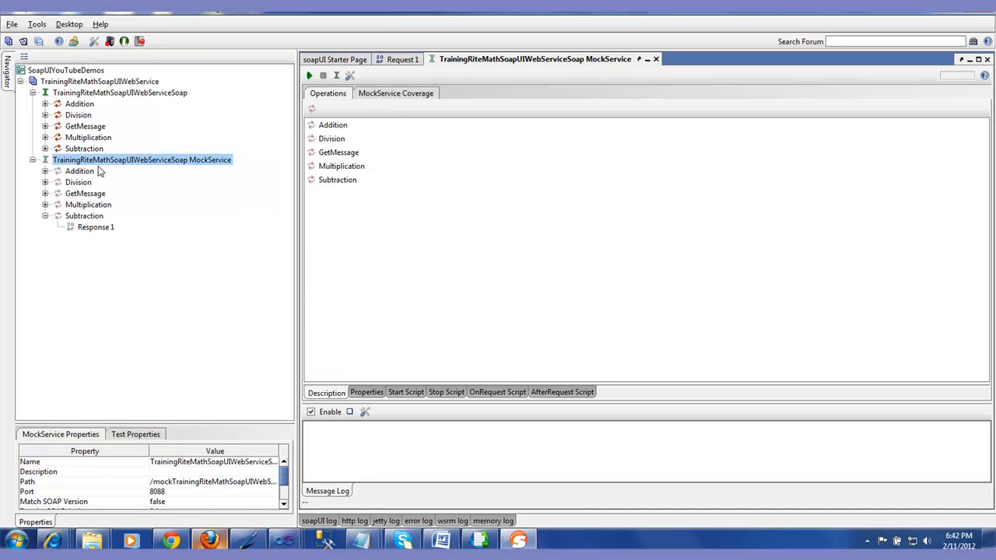
left_click(45, 216)
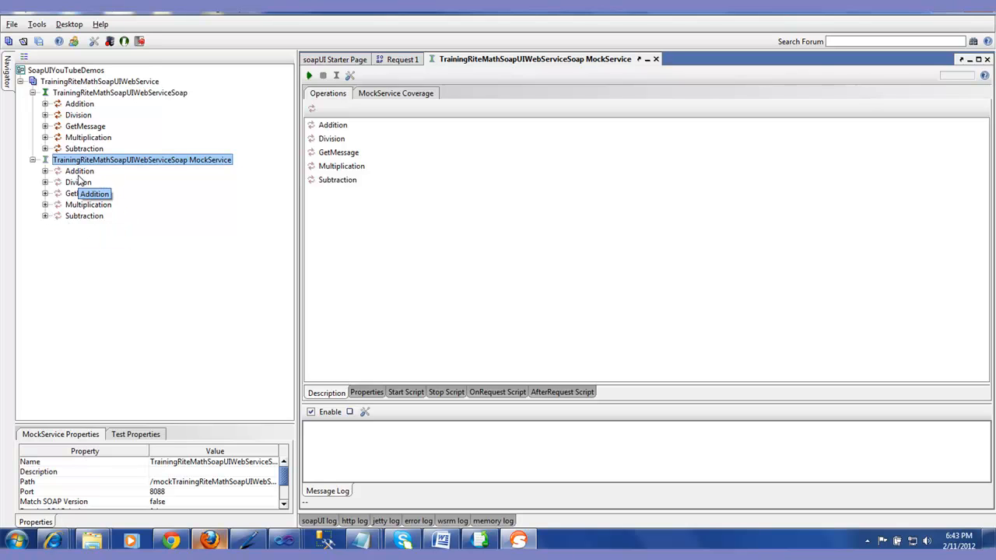
left_click(45, 172)
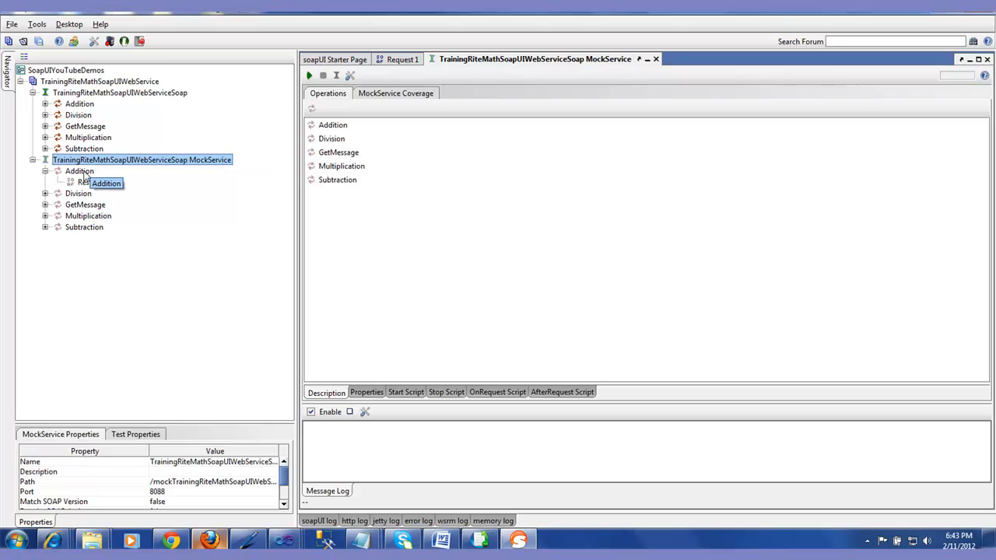
left_click(46, 104)
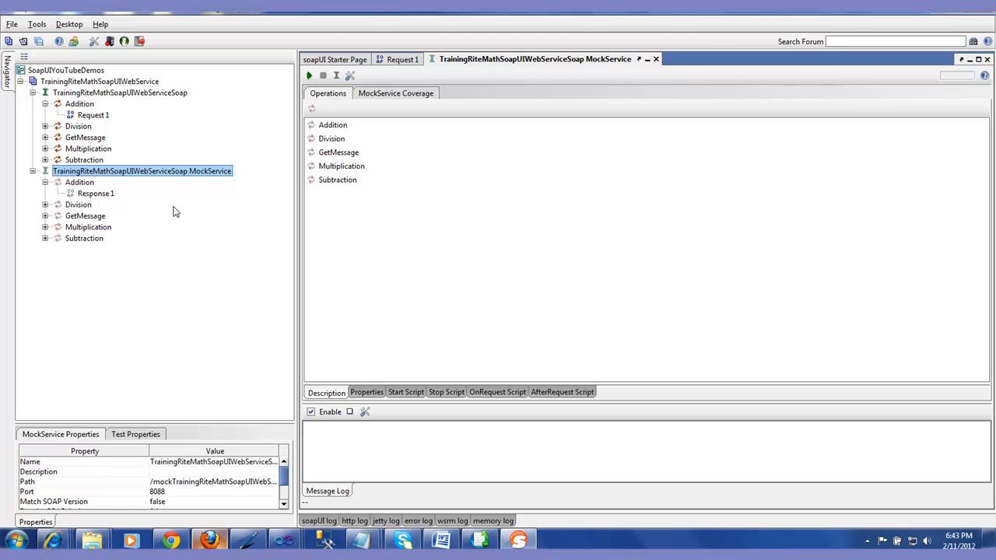
Open Response 1 of the mock service's Addition operation and set its tem:AdditionResult to 500
double_click(100, 196)
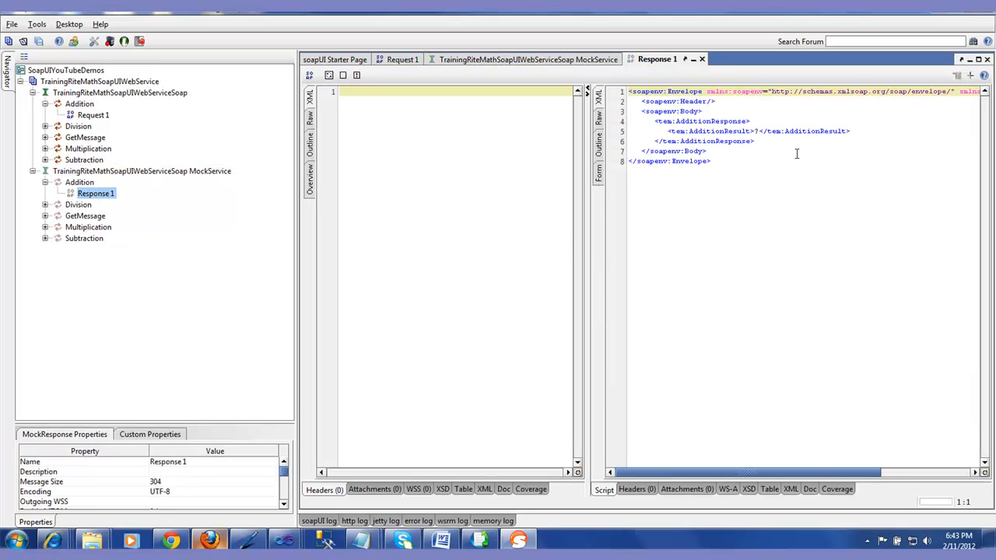
left_click(759, 133)
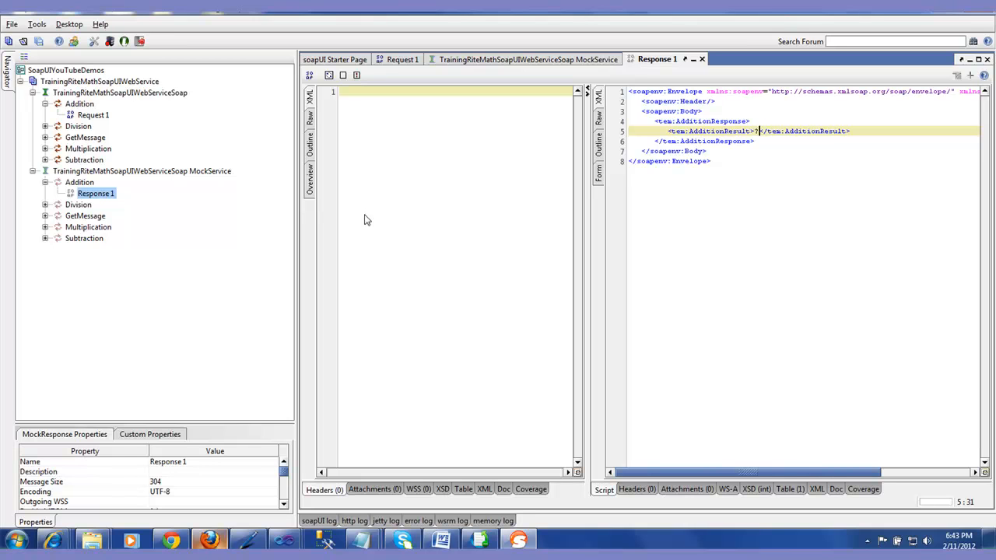
key("BackSpace")
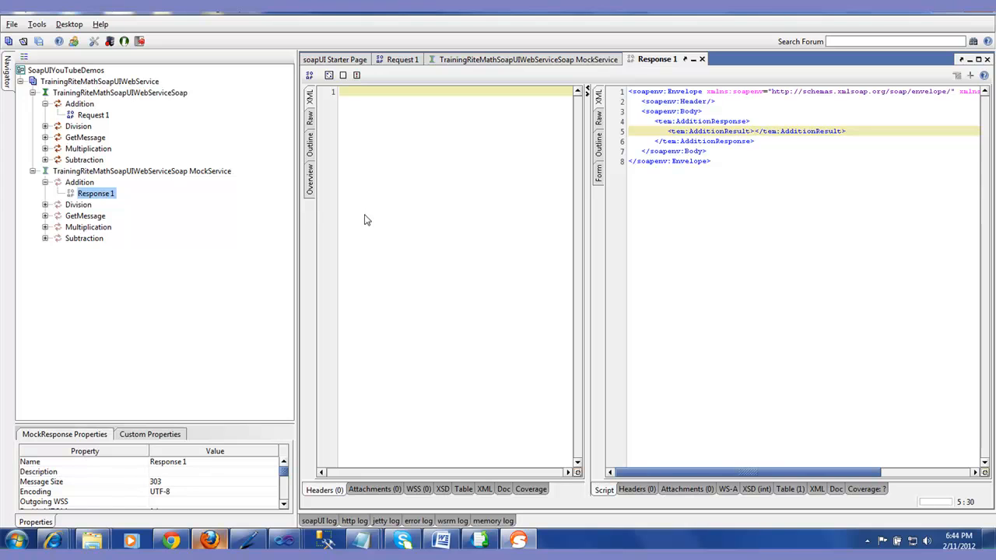
type("500")
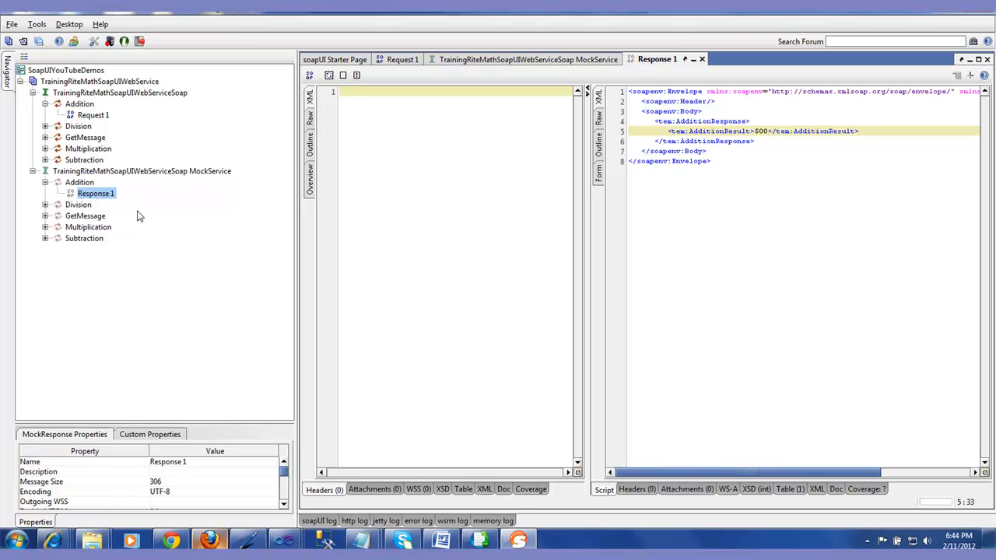
Restart the TrainingRiteMathSoapUIWebServiceSoap MockService
left_click(96, 173)
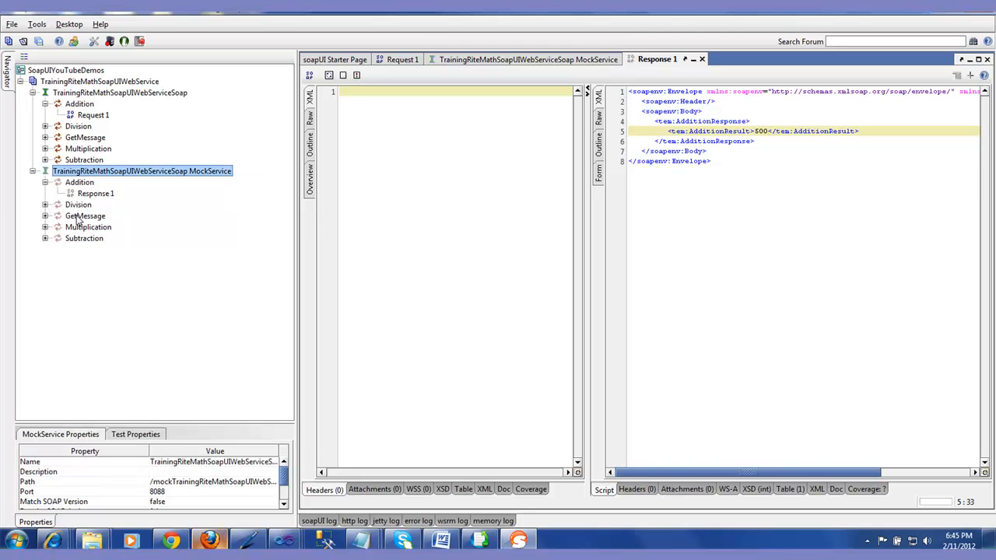
right_click(103, 174)
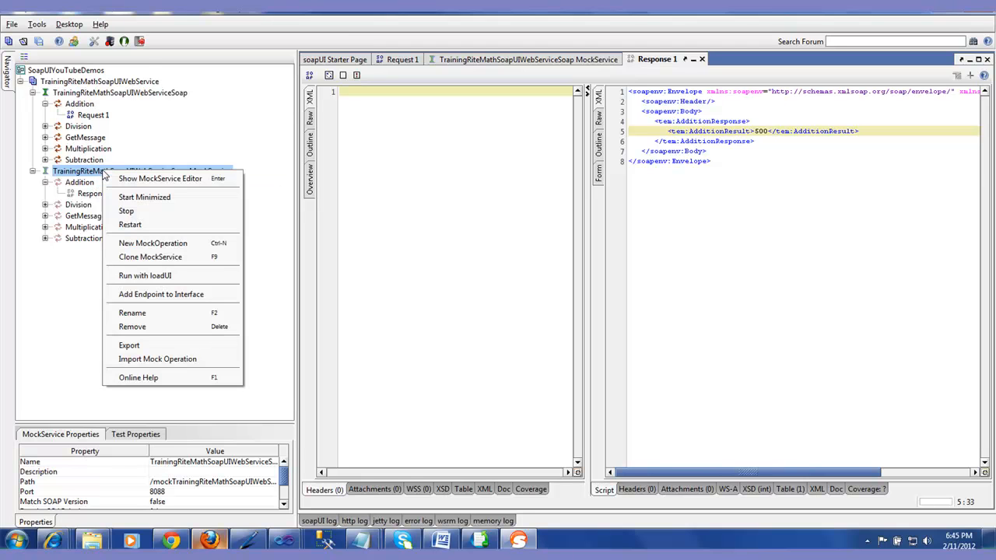
left_click(132, 226)
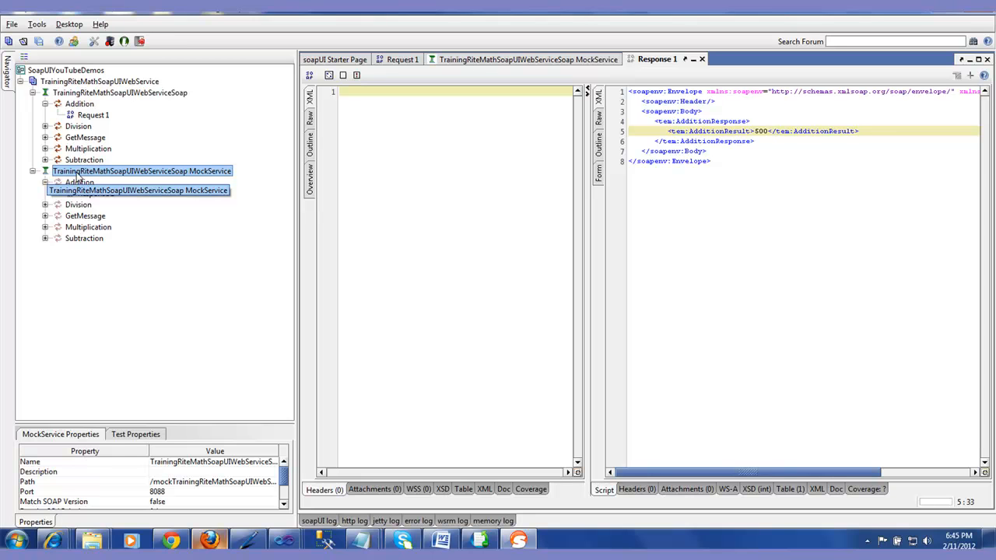
Collapse the mock service in the project tree and submit the real interface's Addition Request 1 to its trainingrite.net endpoint
left_click(33, 171)
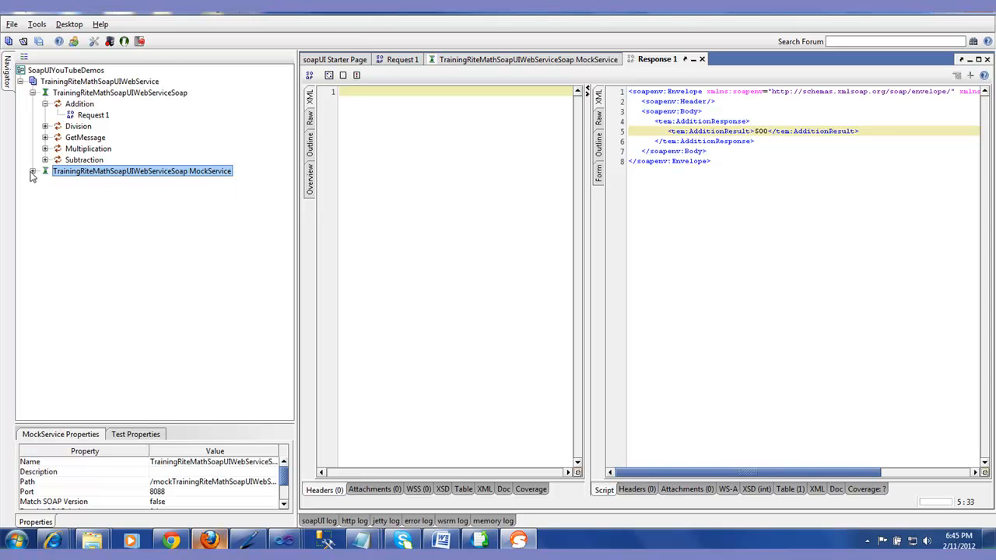
left_click(33, 93)
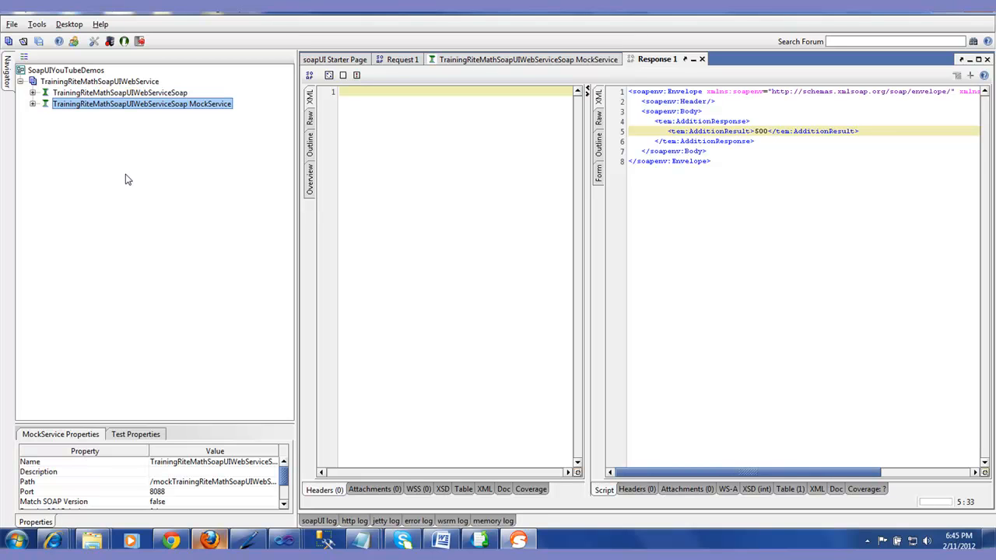
left_click(33, 93)
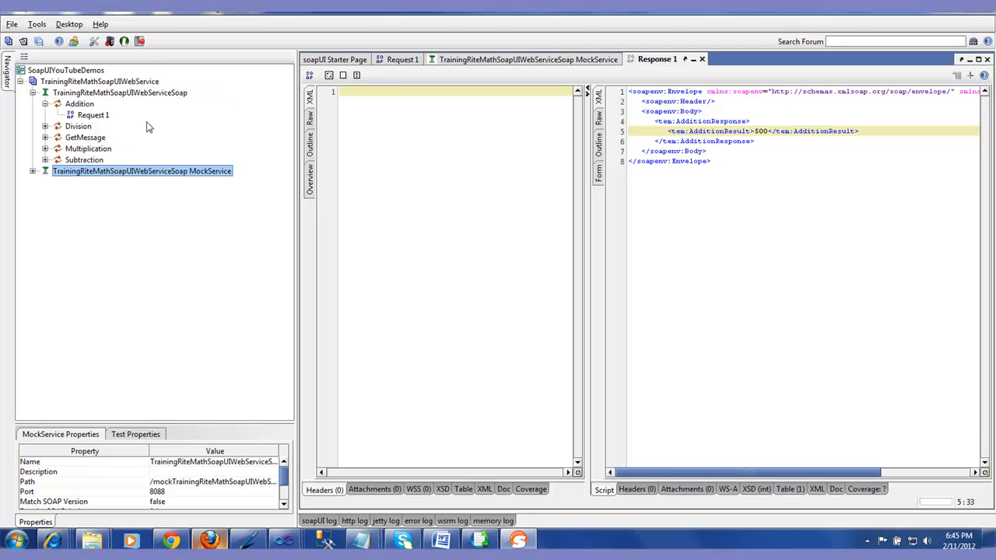
left_click(94, 115)
double_click(94, 115)
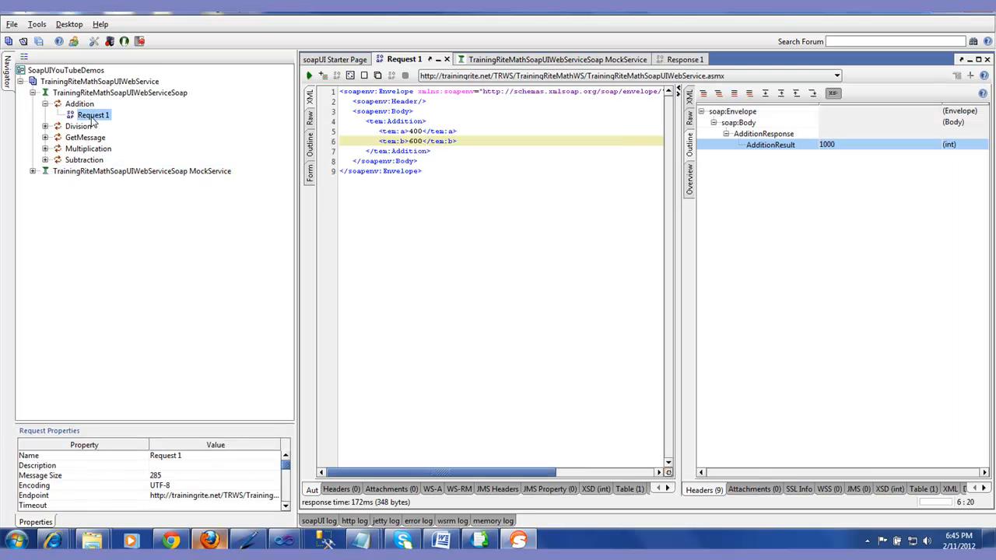
left_click(308, 76)
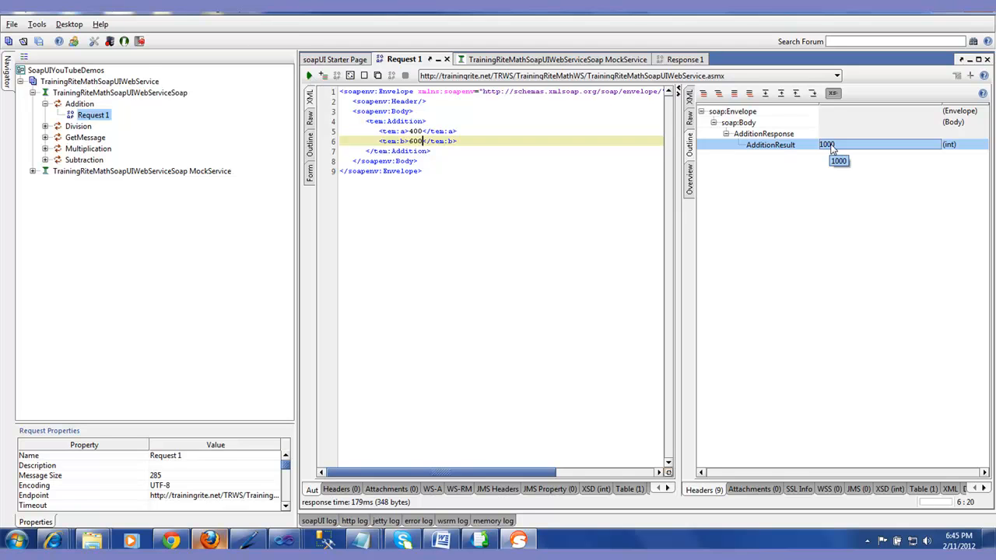
left_click(636, 77)
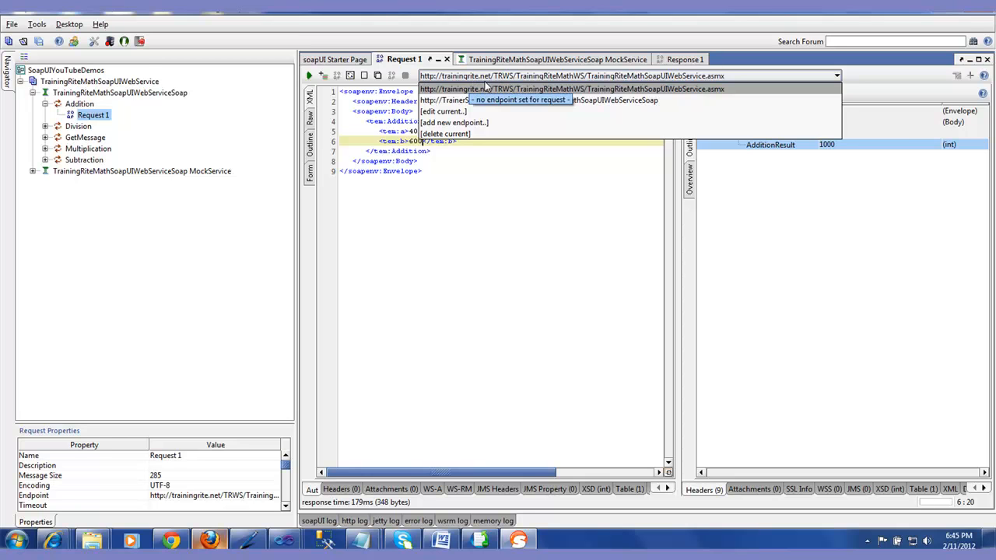
left_click(495, 102)
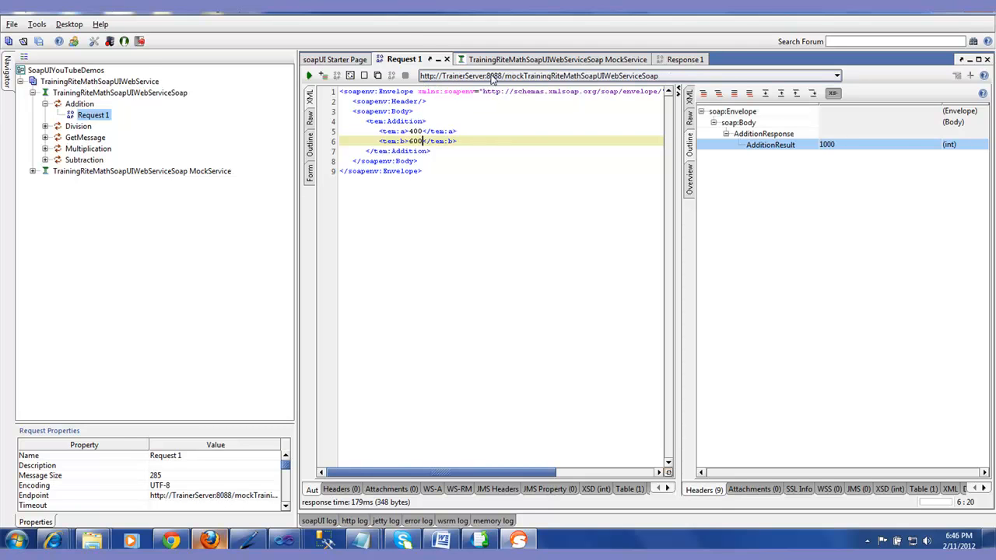
left_click(33, 171)
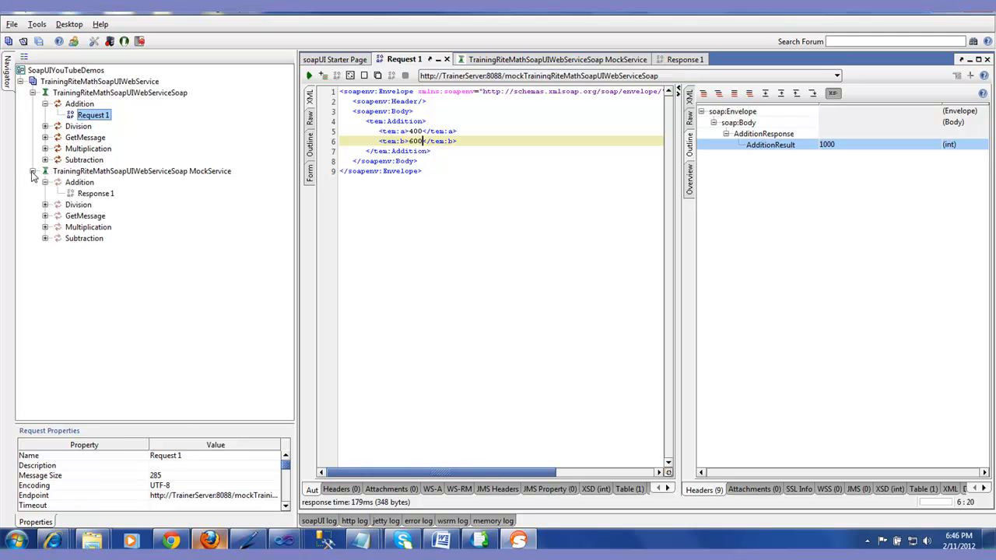
double_click(95, 192)
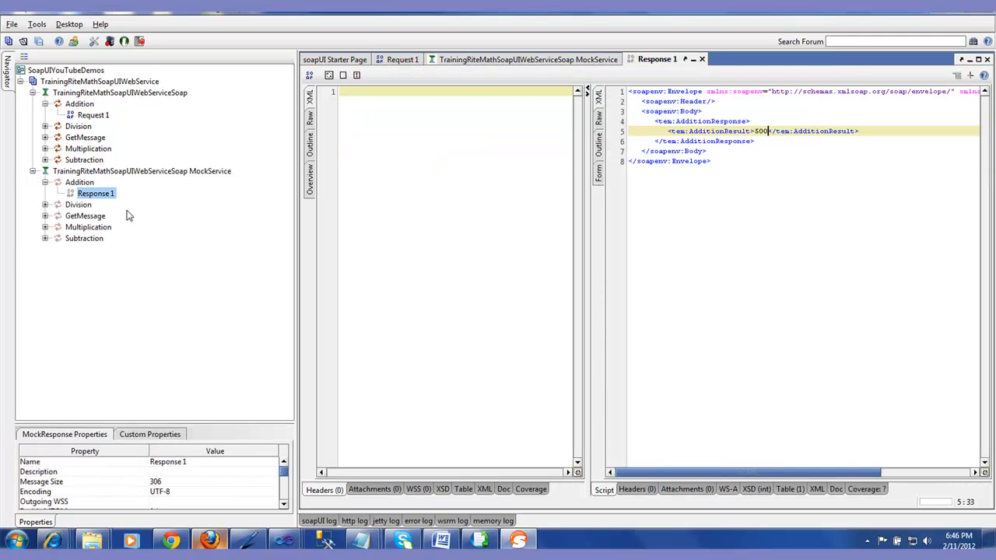
Collapse the mock service, reopen the Addition Request 1 and submit it to the mock endpoint
left_click(34, 172)
left_click(91, 117)
double_click(91, 117)
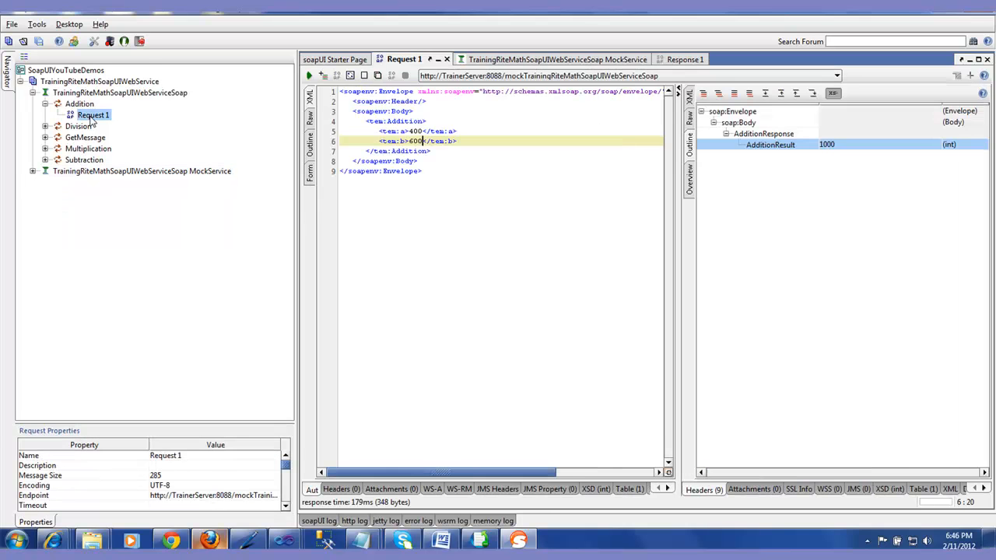
left_click(309, 79)
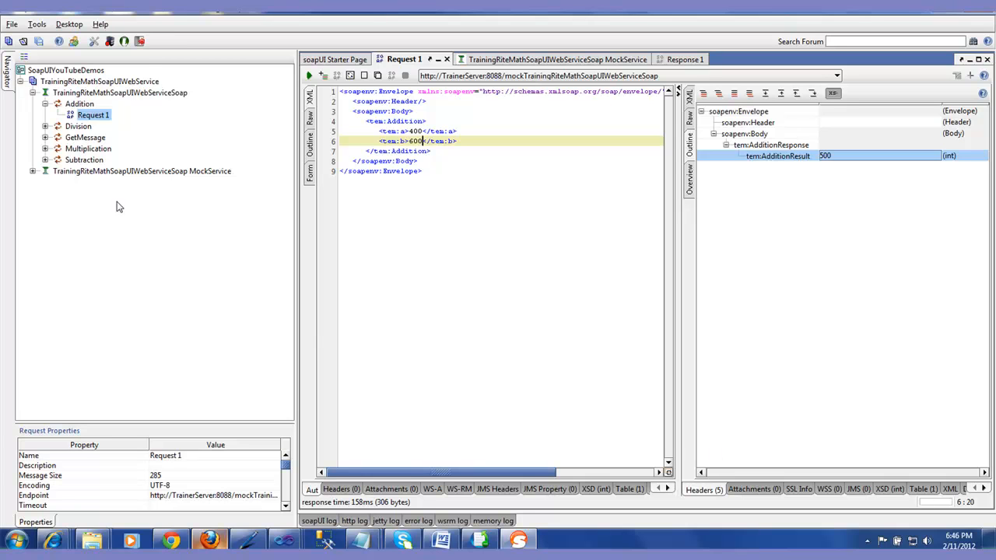
Open the mock Addition operation's Response 1 and add the response script context.setProperty("result", Math.random())
left_click(32, 172)
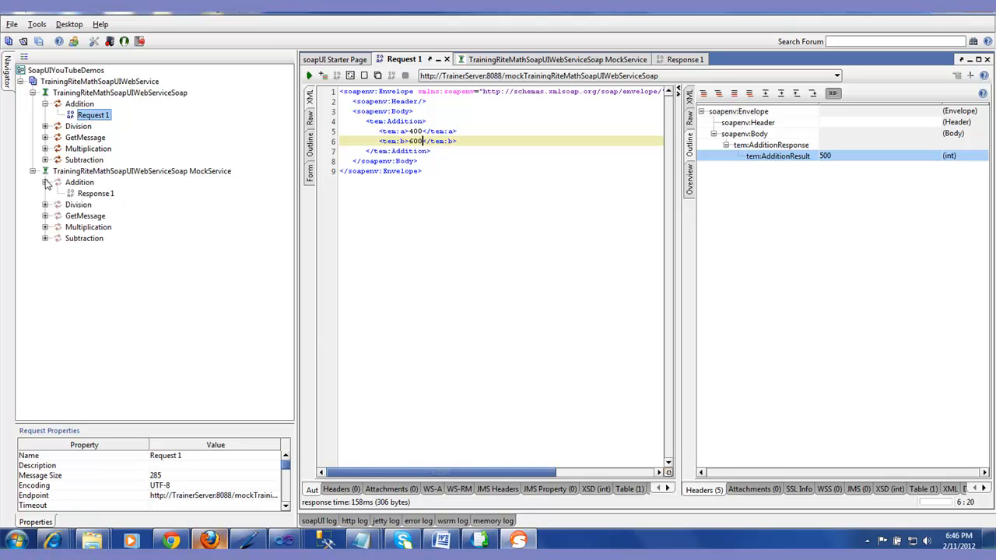
double_click(97, 195)
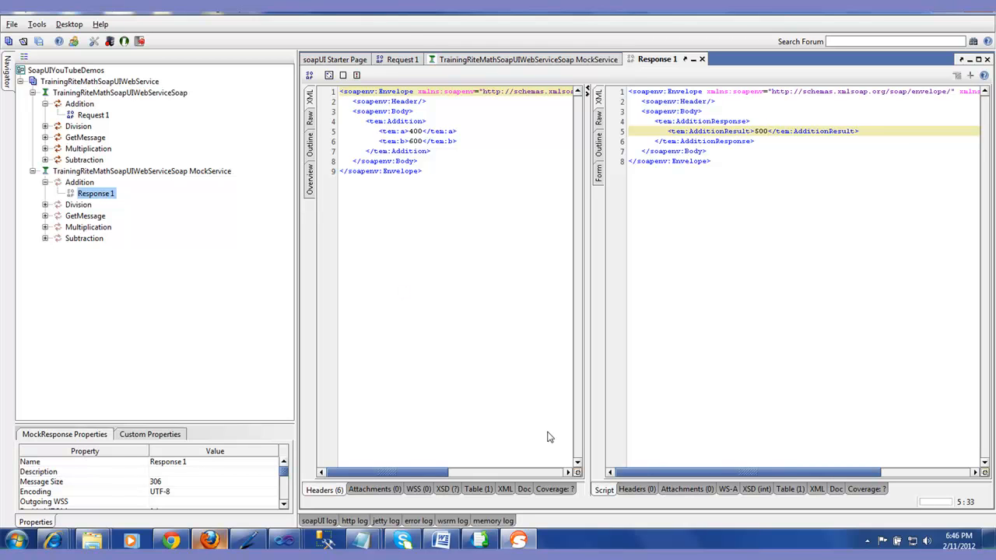
left_click(605, 490)
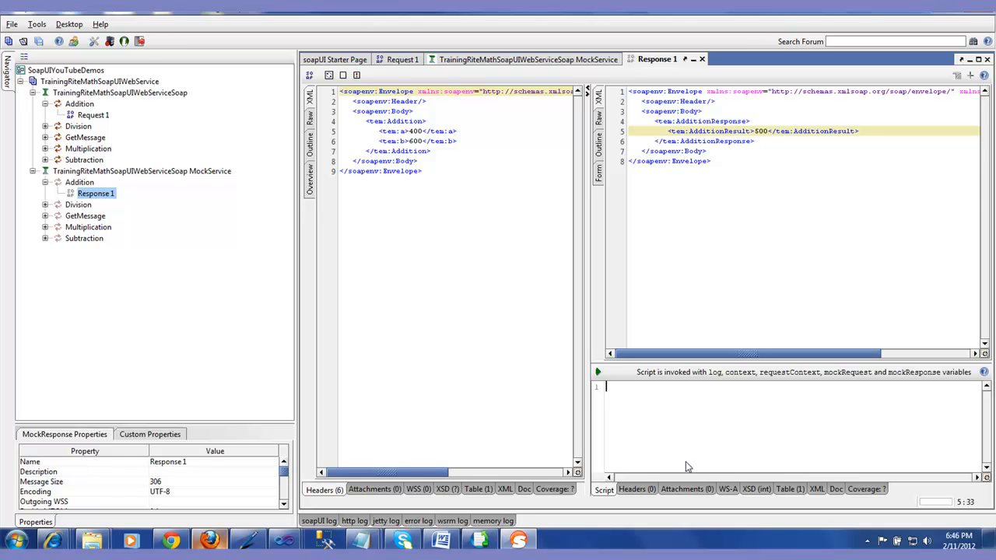
type("context.setProperty(\"result\"")
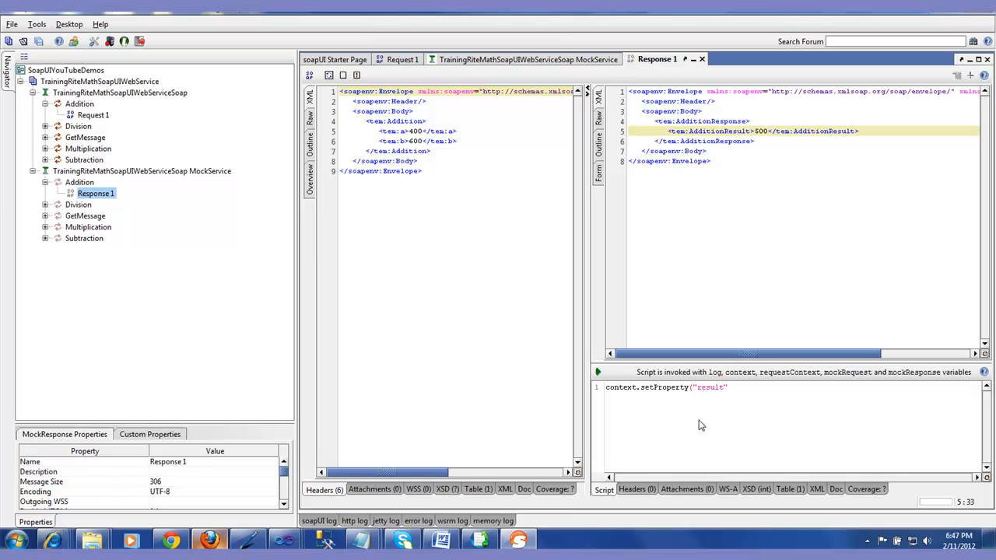
type(", Math.random())")
Replace the fixed value in Response 1's tem:AdditionResult element with the property reference ${result}
left_click(769, 137)
key("BackSpace")
key("BackSpace")
key("BackSpace")
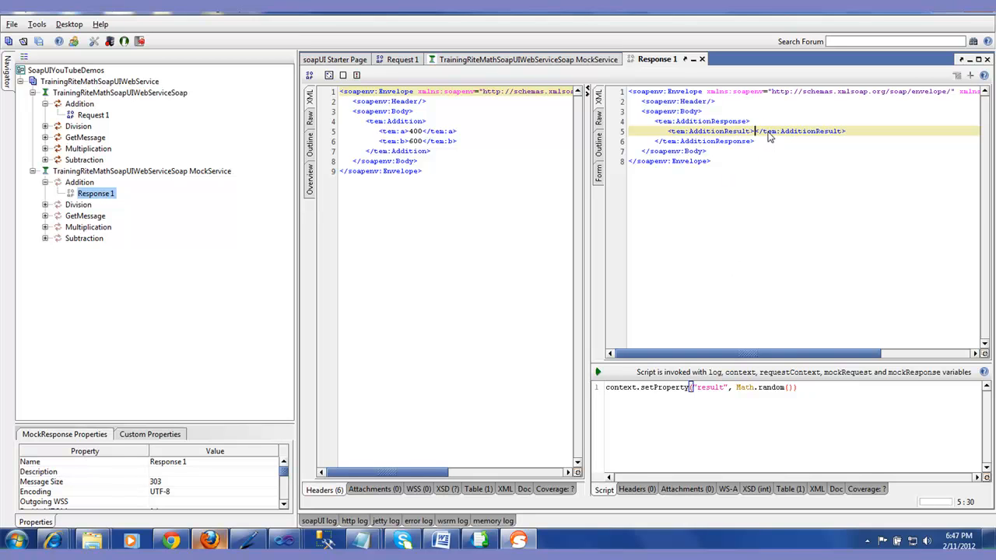
type("${}")
key("Left")
type("result")
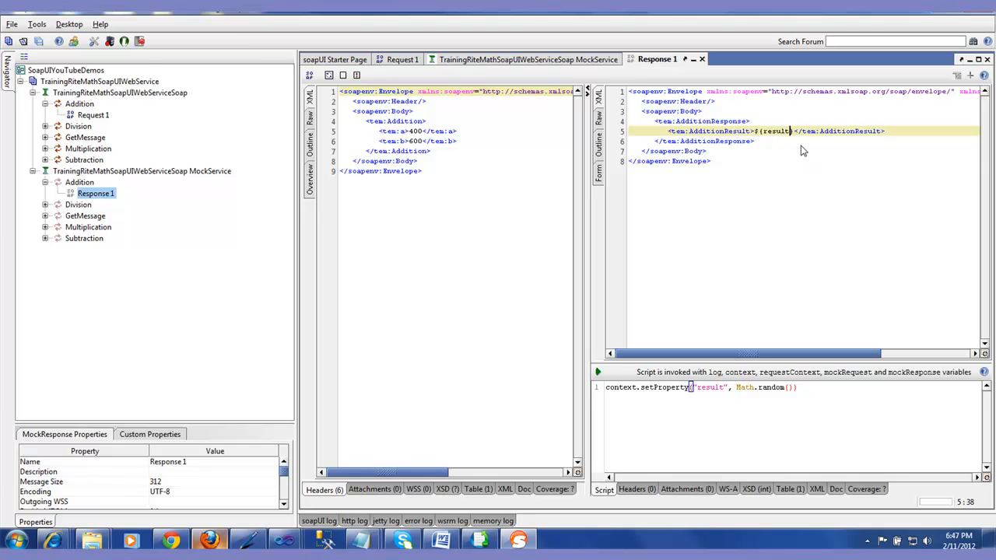
left_click(793, 179)
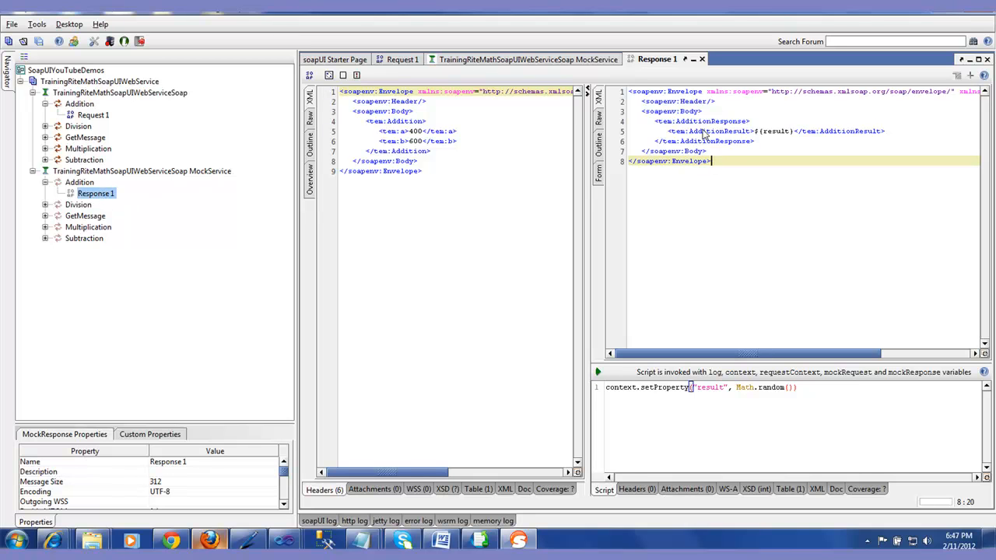
Submit the Addition Request 1 to the mock endpoint again and reopen Response 1 to review its script
double_click(94, 115)
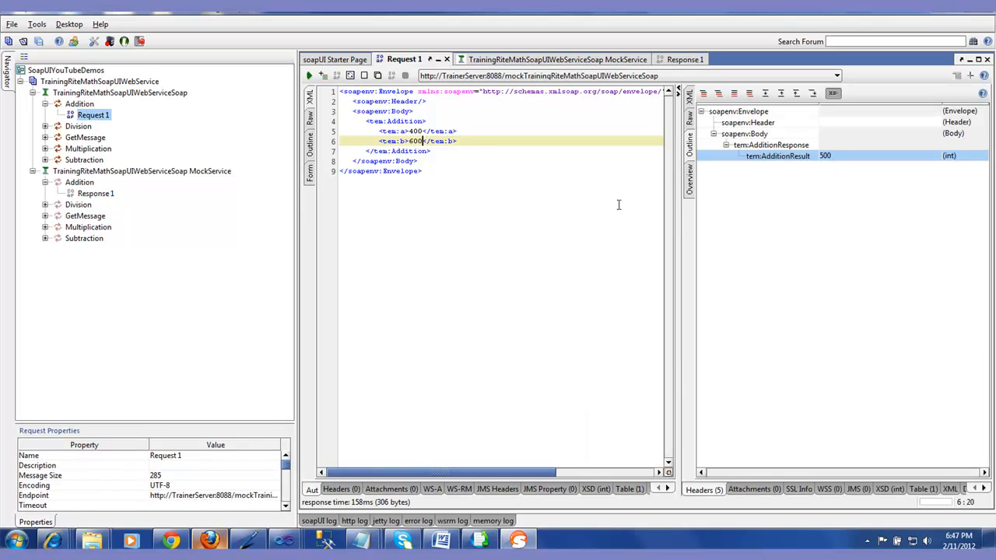
left_click(309, 76)
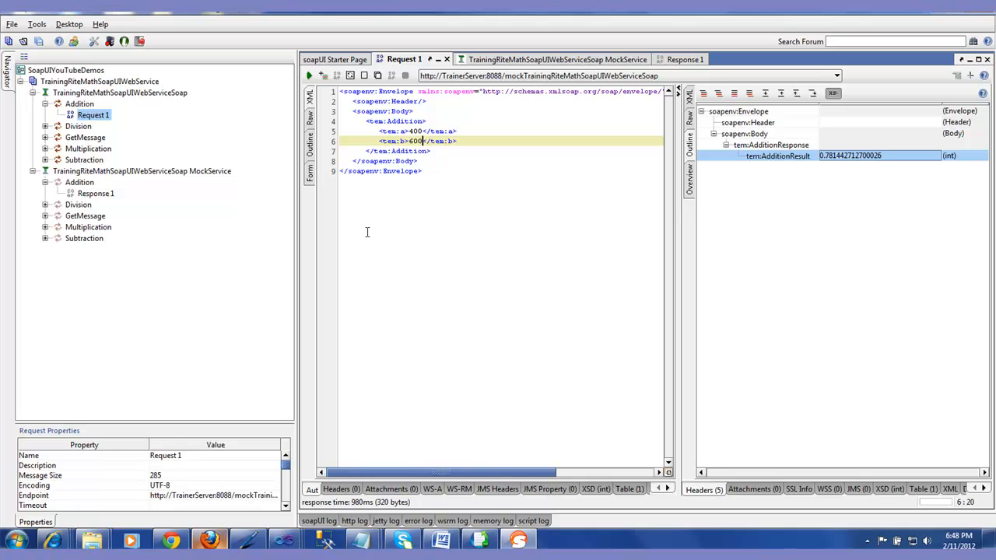
double_click(104, 196)
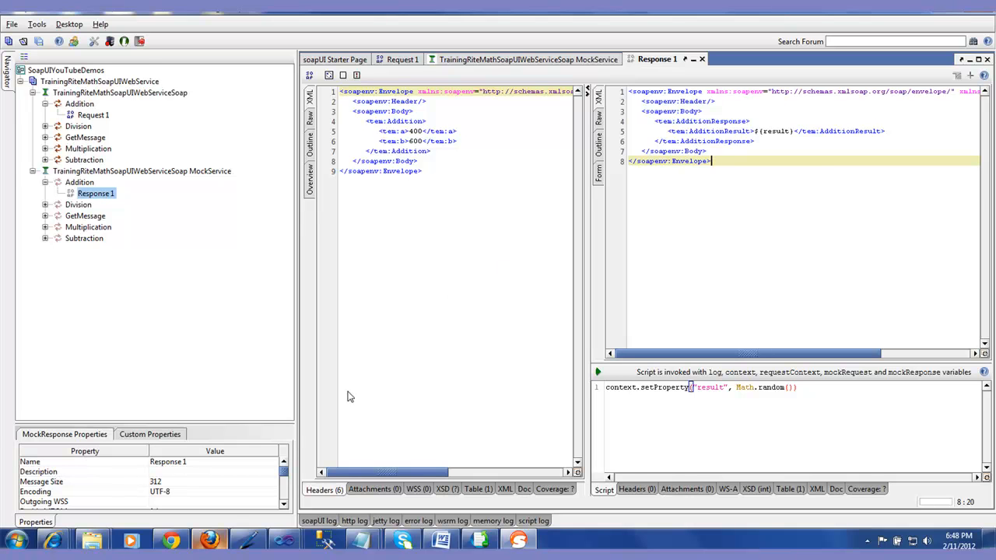
Switch to Firefox and strip the WSDL path from the address to load the TrainingRite home page
left_click(212, 540)
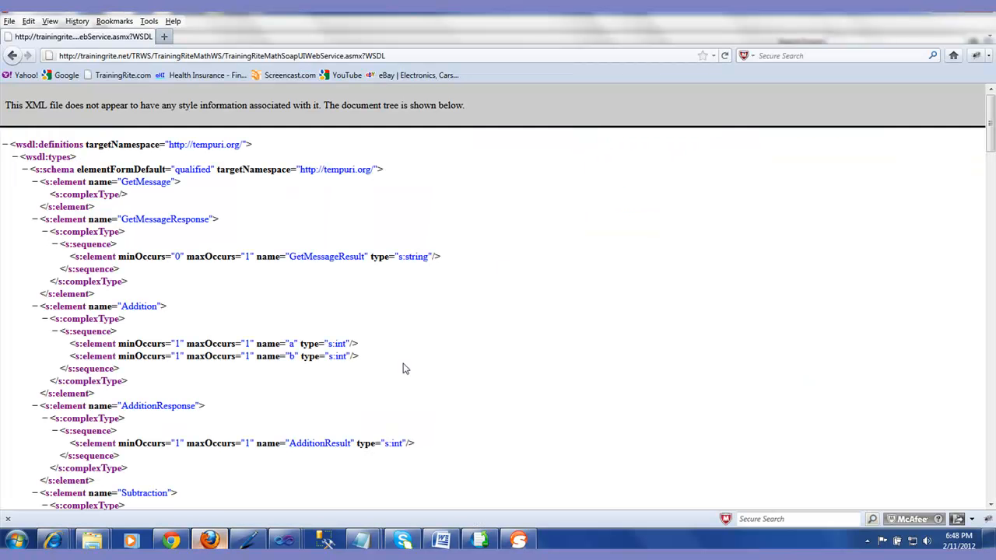
left_click(124, 55)
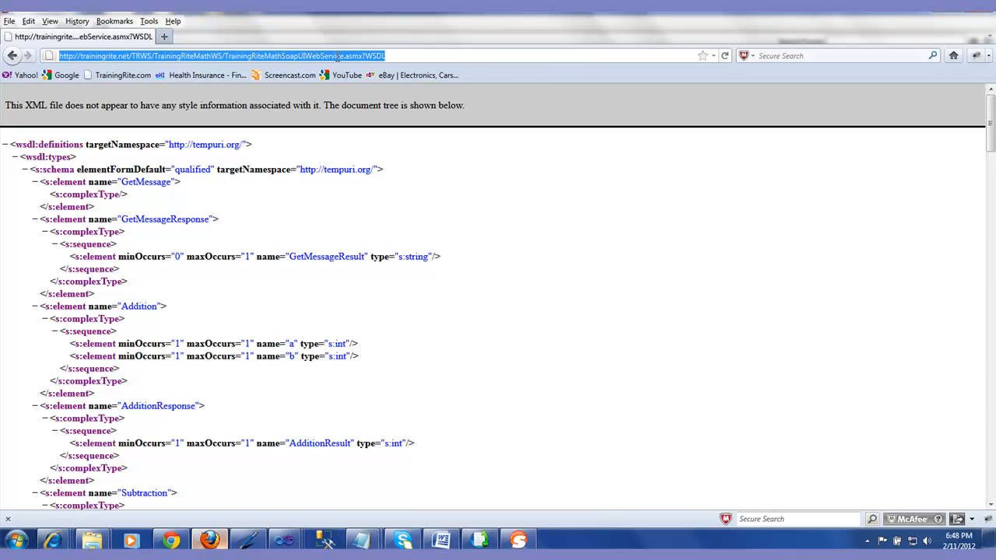
left_click(421, 55)
left_click_drag(421, 55, 133, 56)
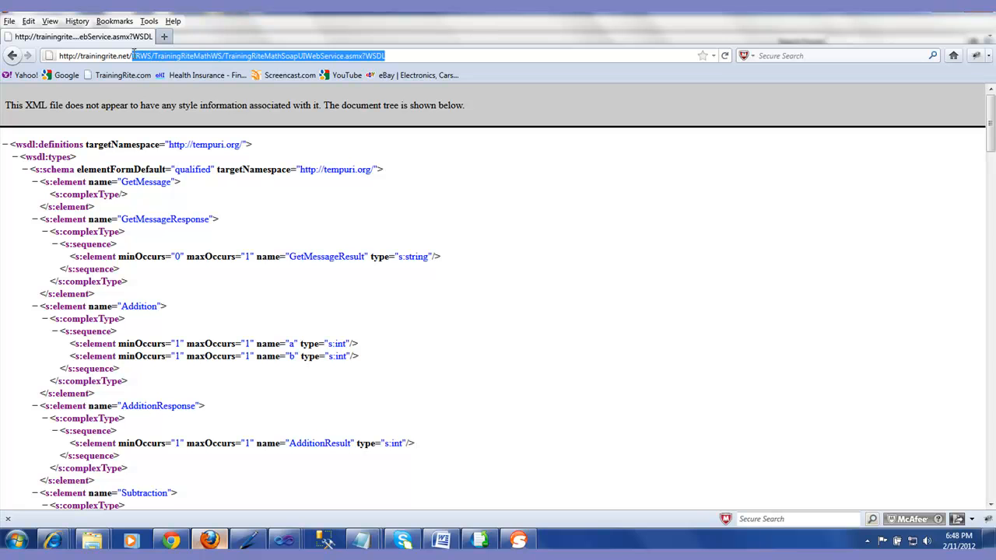
key("Return")
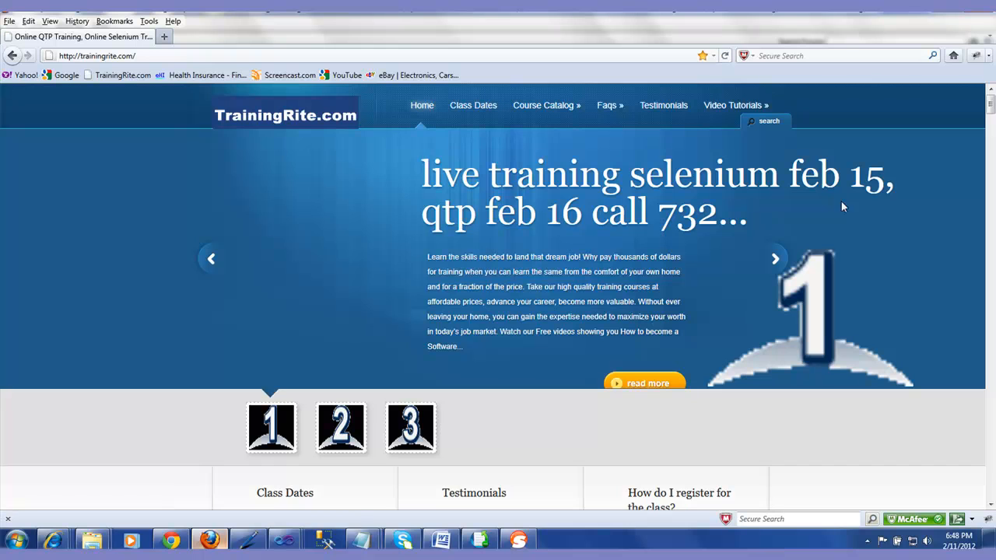
Open the TrainingRite site's Class Dates page and read the SoapUI course announcement and the Course Catalog entries
mouse_move(578, 114)
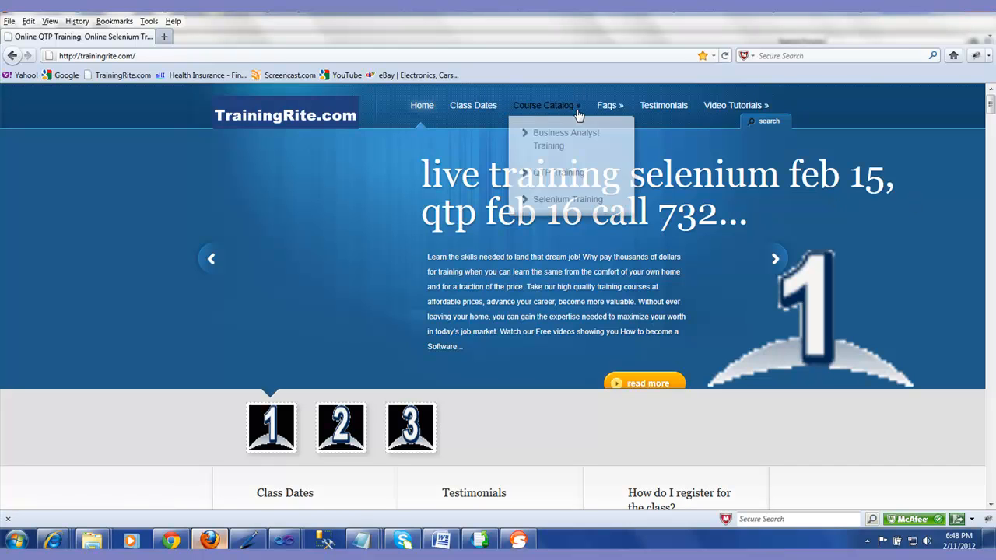
left_click(473, 112)
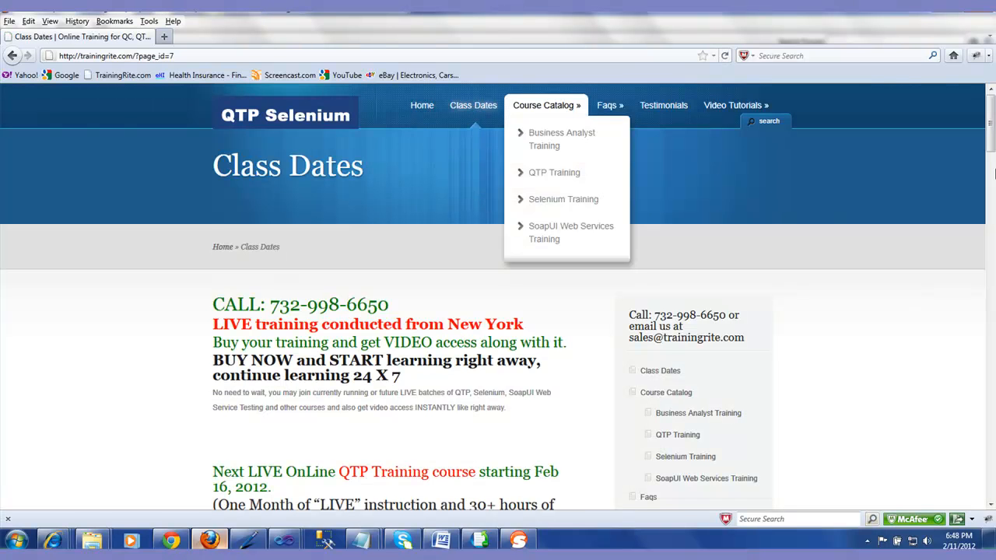
left_click_drag(992, 140, 991, 242)
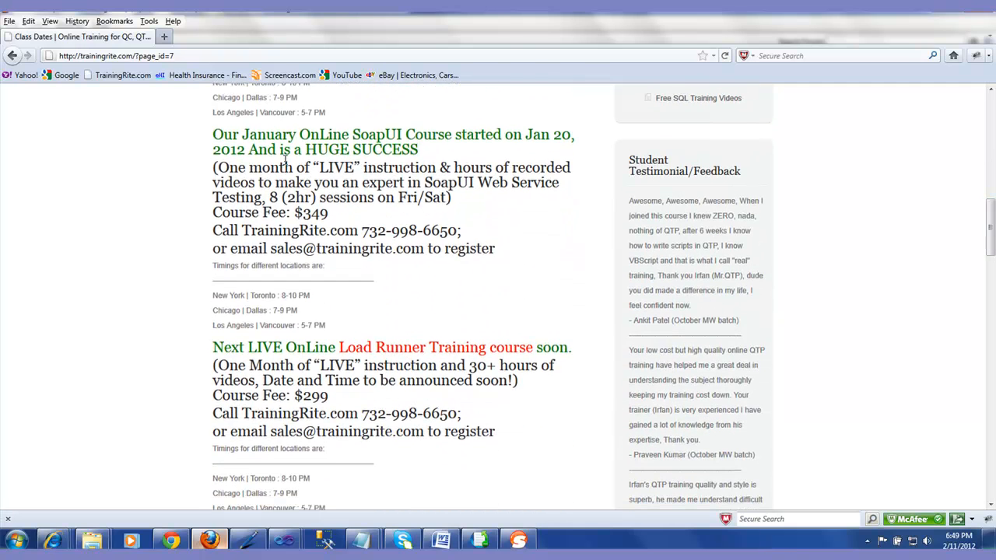
left_click_drag(214, 133, 501, 249)
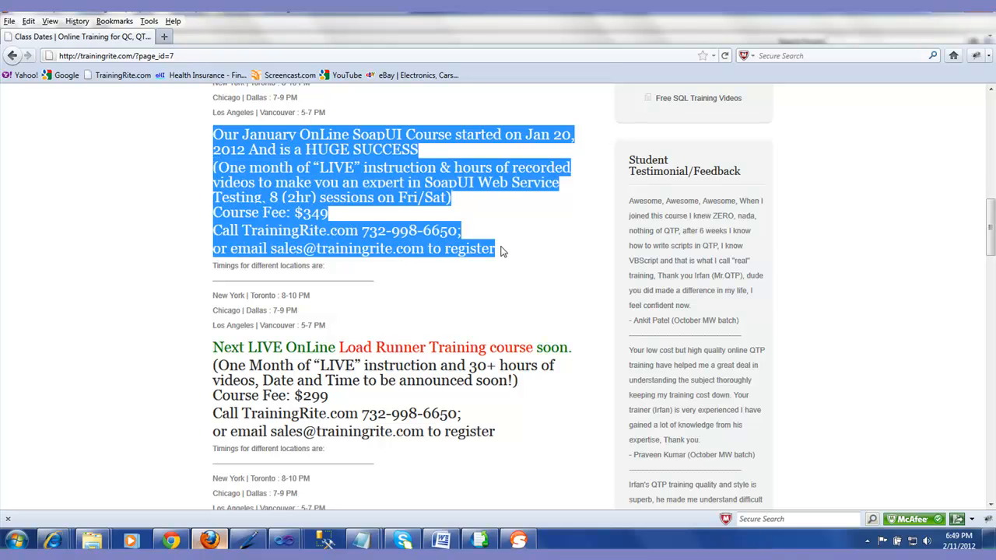
left_click(509, 198)
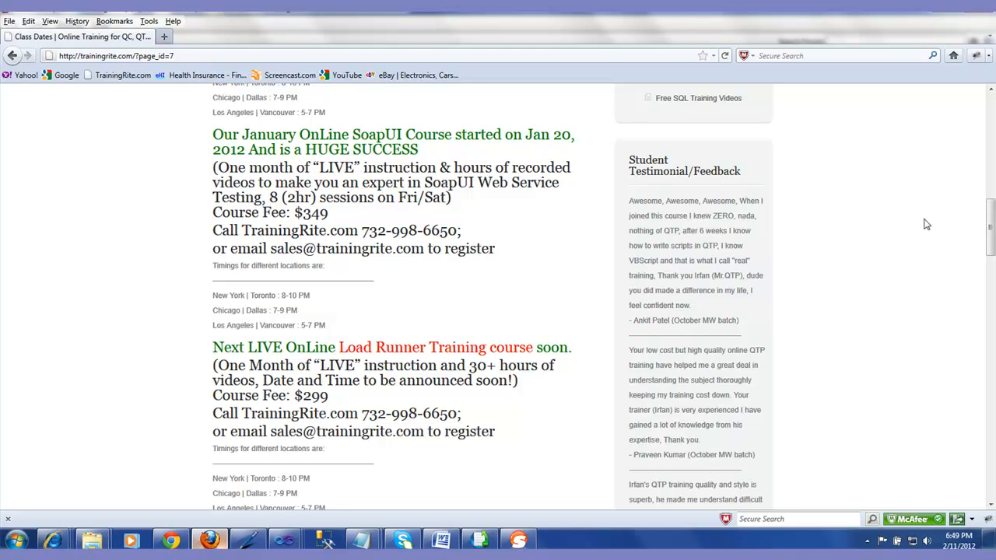
left_click_drag(991, 228, 989, 118)
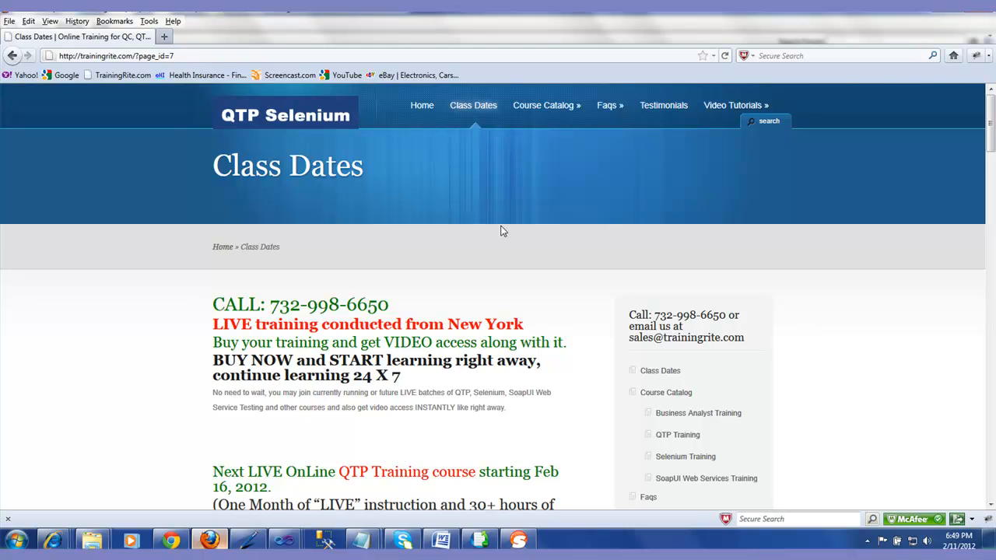
mouse_move(579, 112)
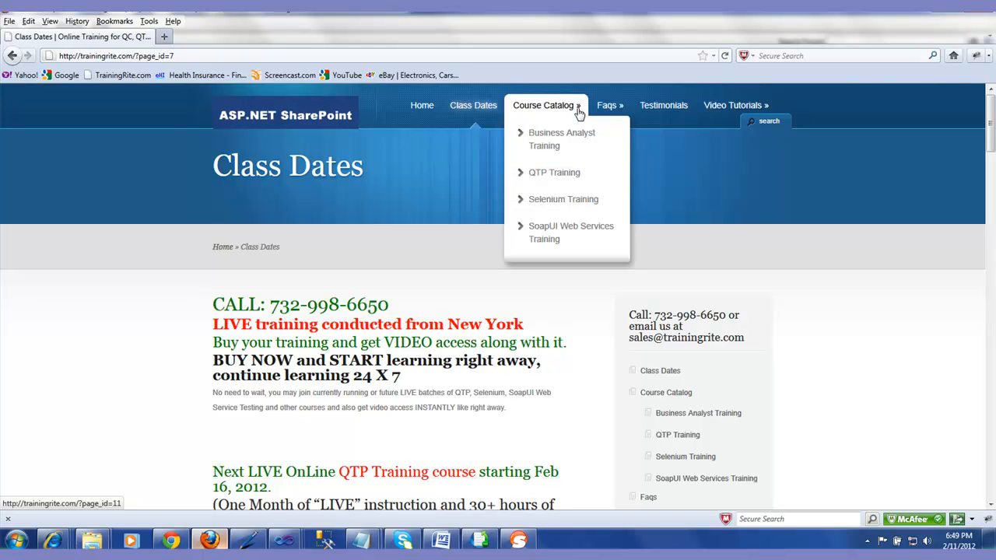